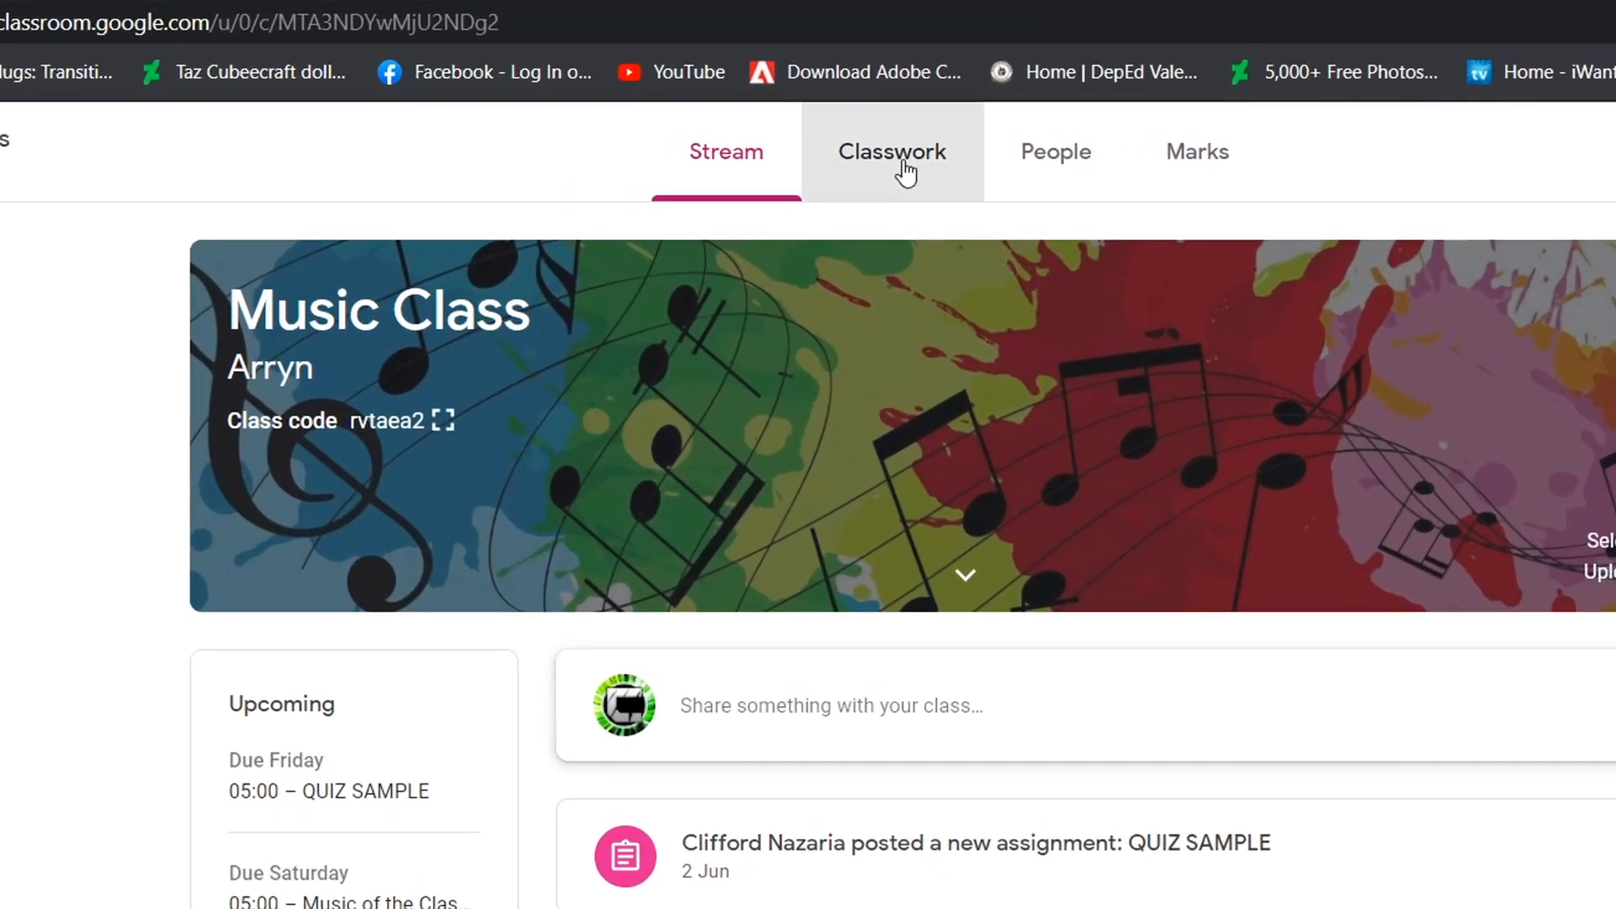
# Step: Create a new question in the music class's classwork with Short answer as the answer type
pyautogui.click(750, 150)
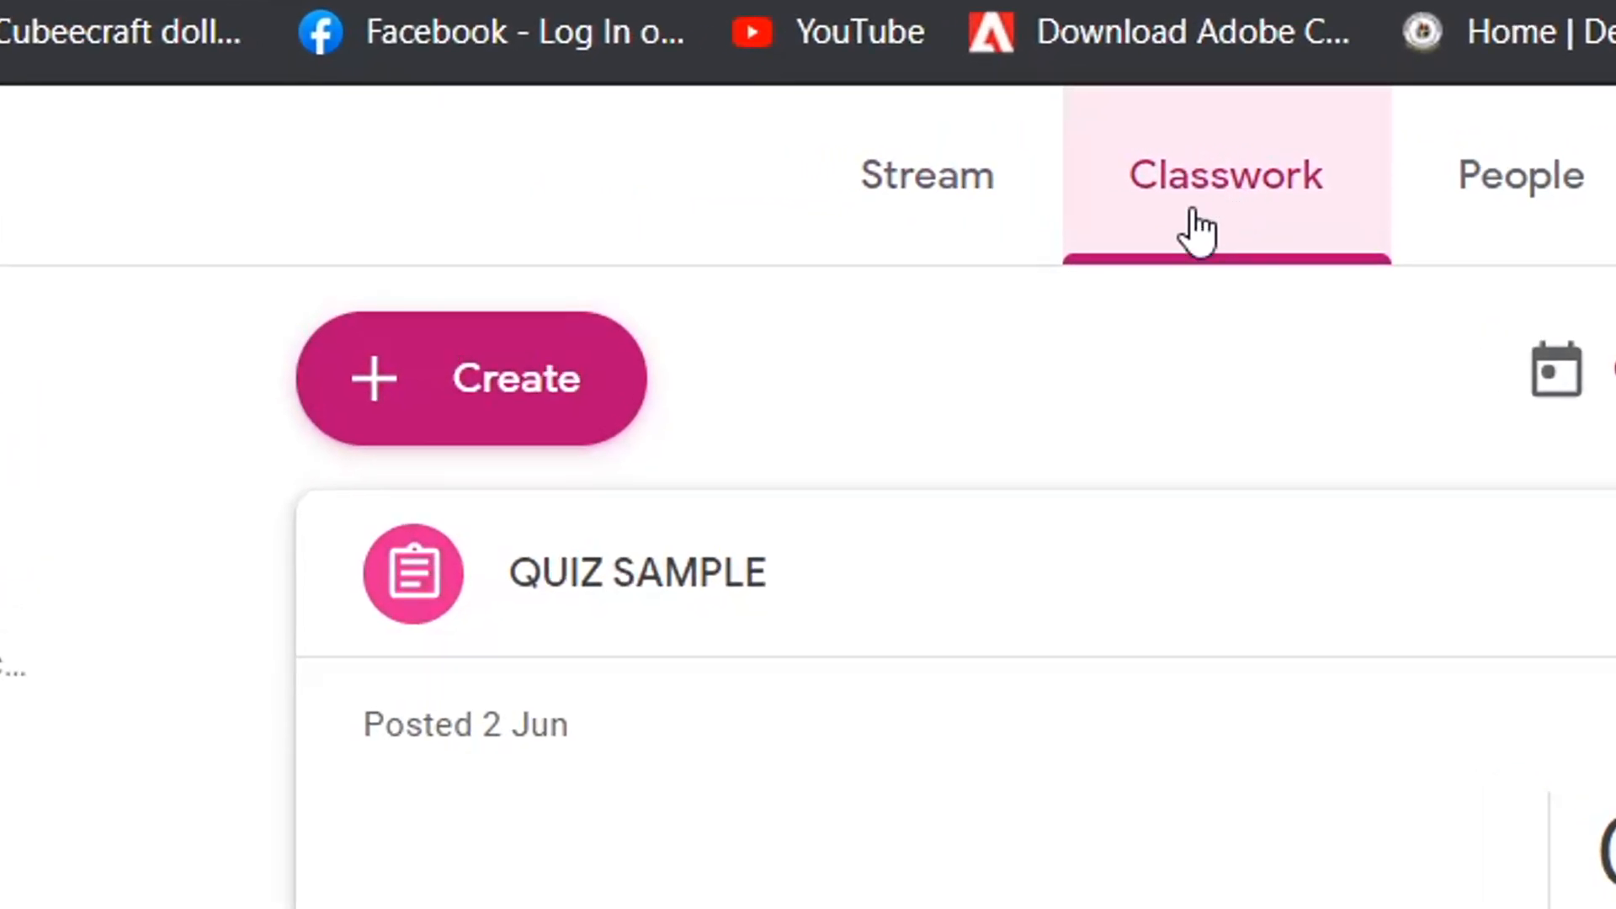
pyautogui.click(522, 418)
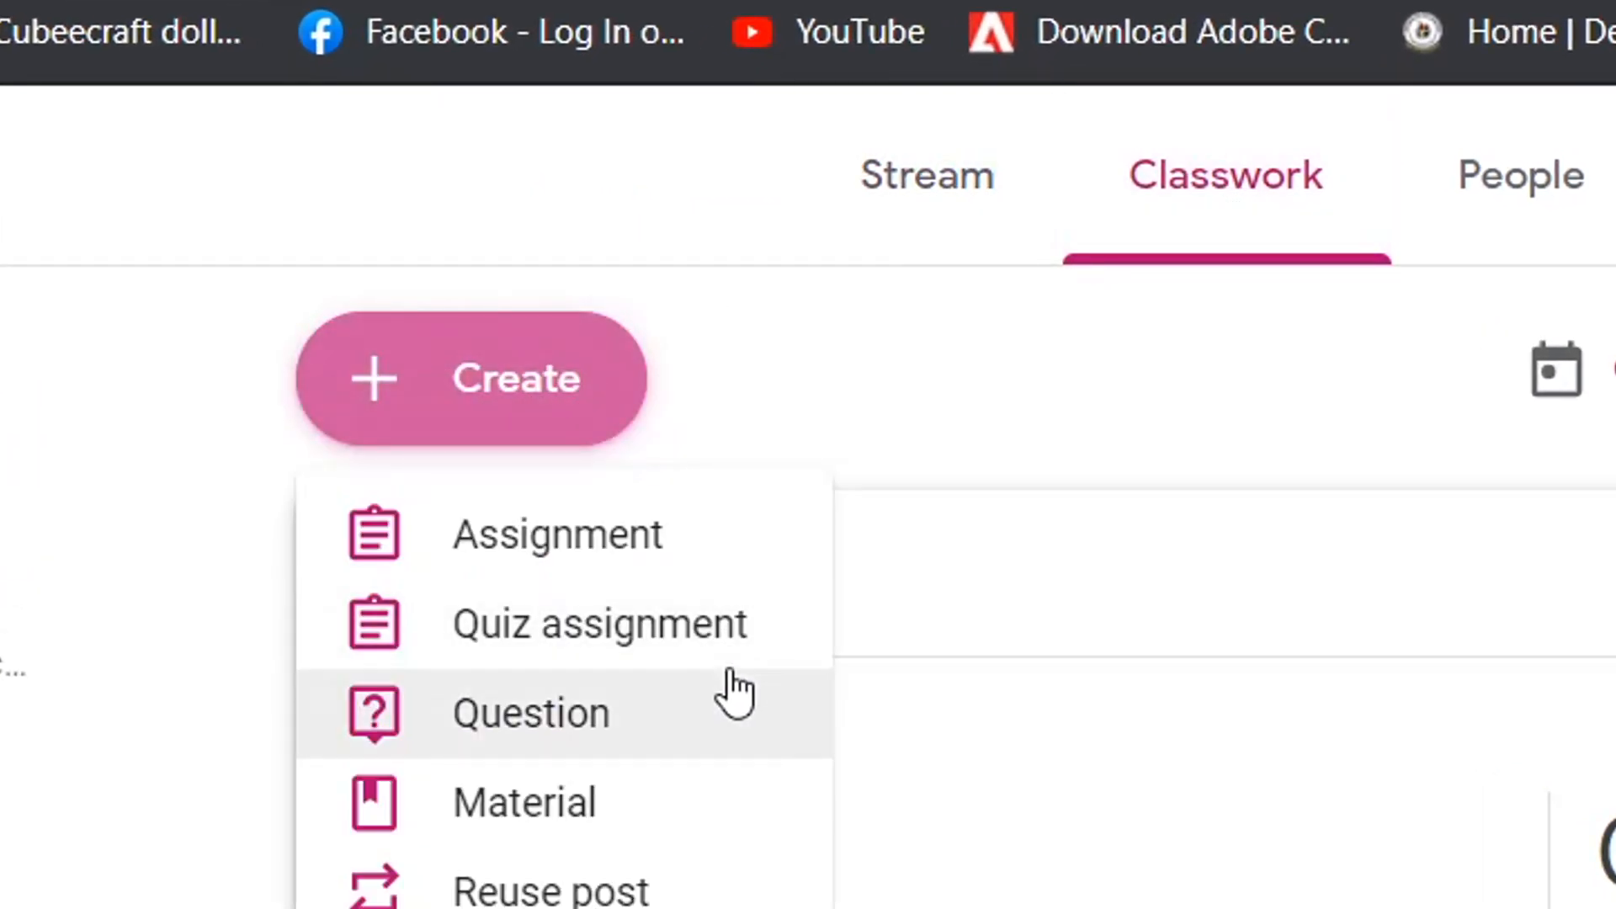
pyautogui.click(727, 734)
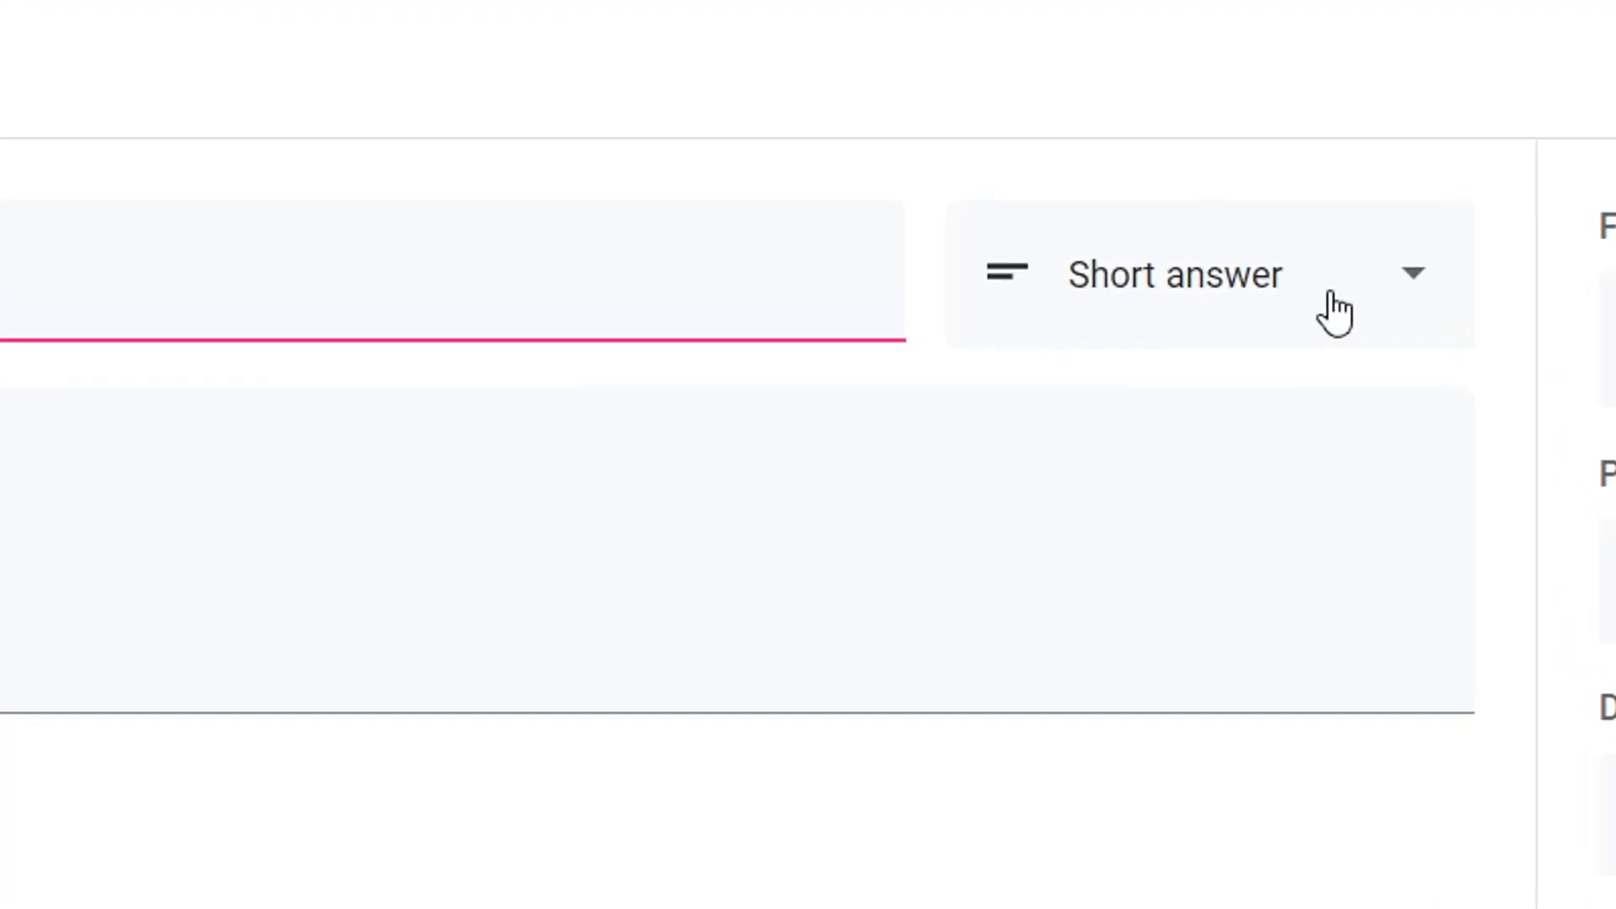
pyautogui.click(1212, 266)
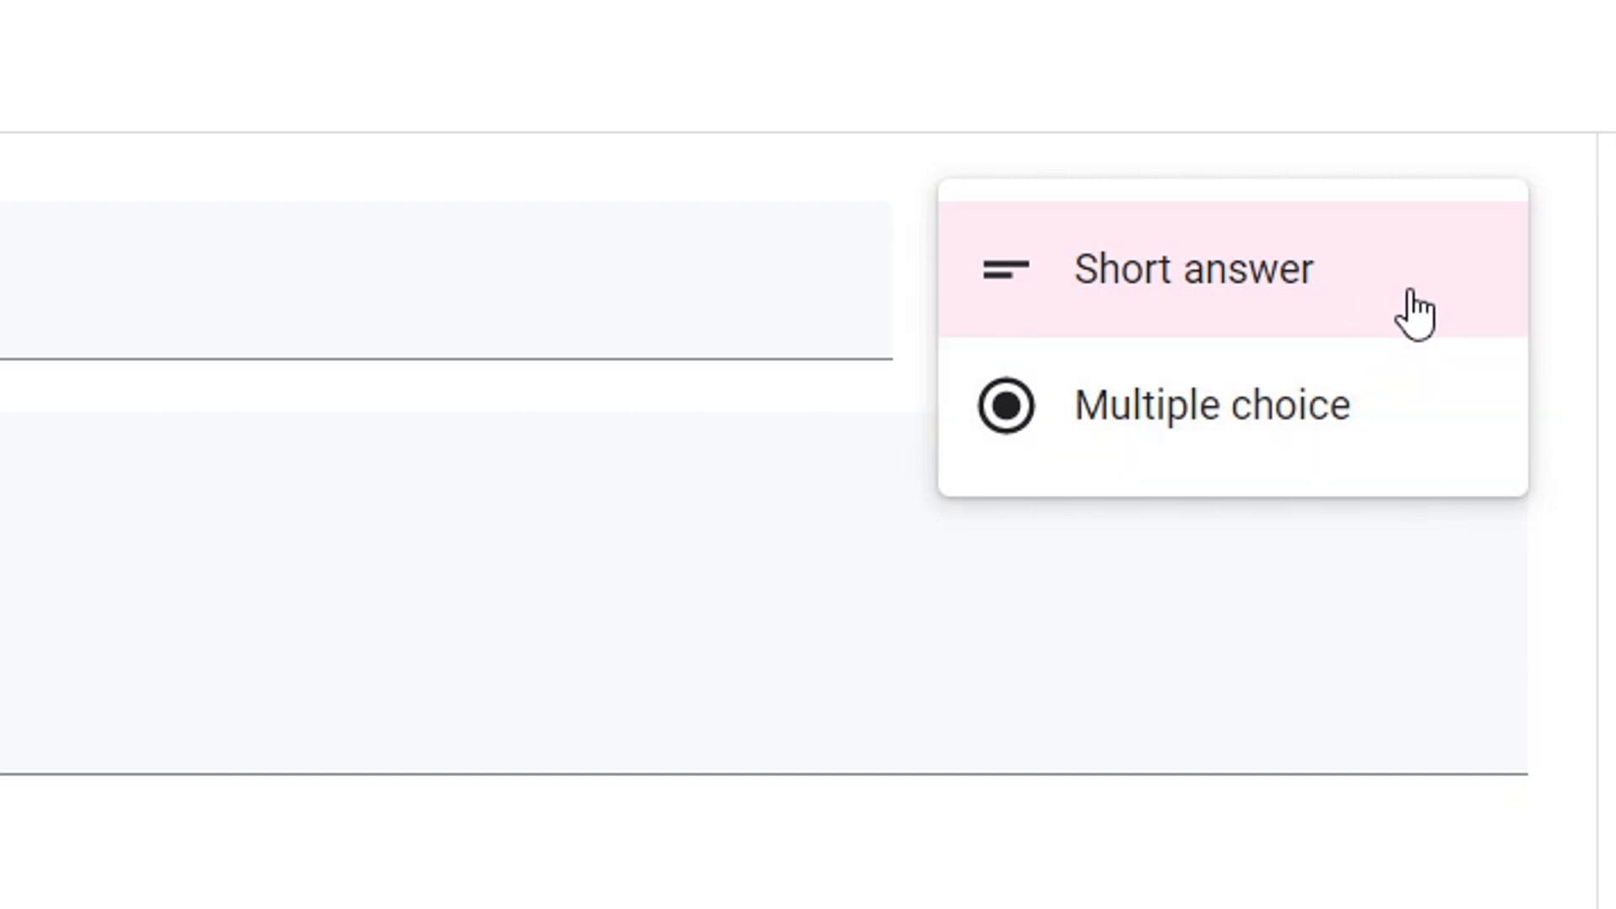
pyautogui.click(1417, 314)
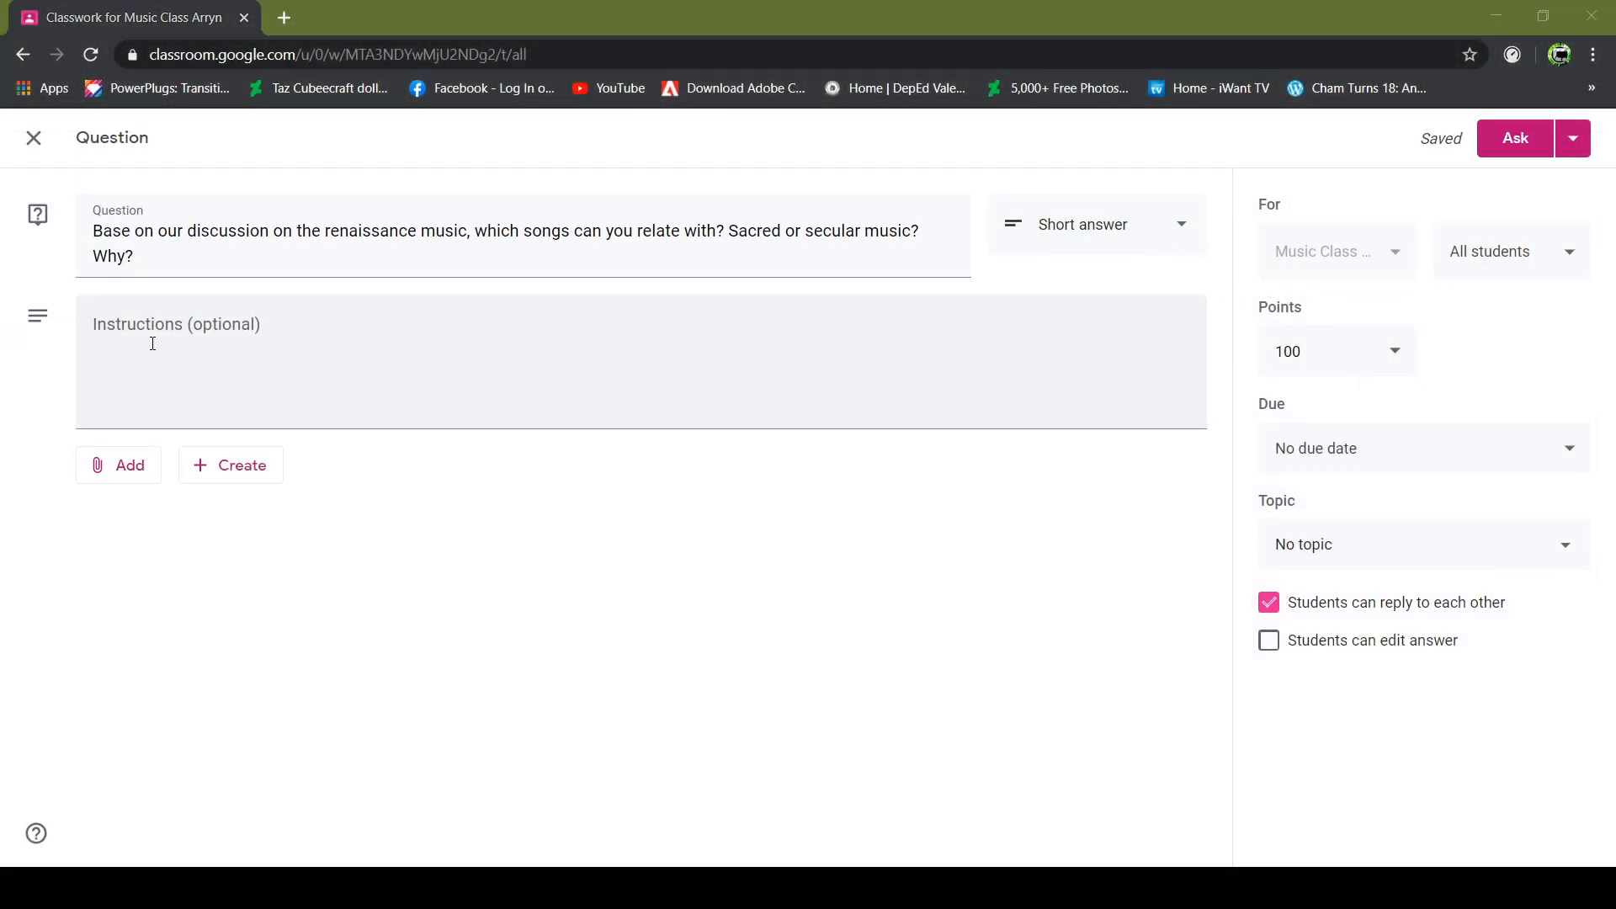
# Step: Enter the instructions "Write your answer in three to five sentences." for the question
pyautogui.click(150, 343)
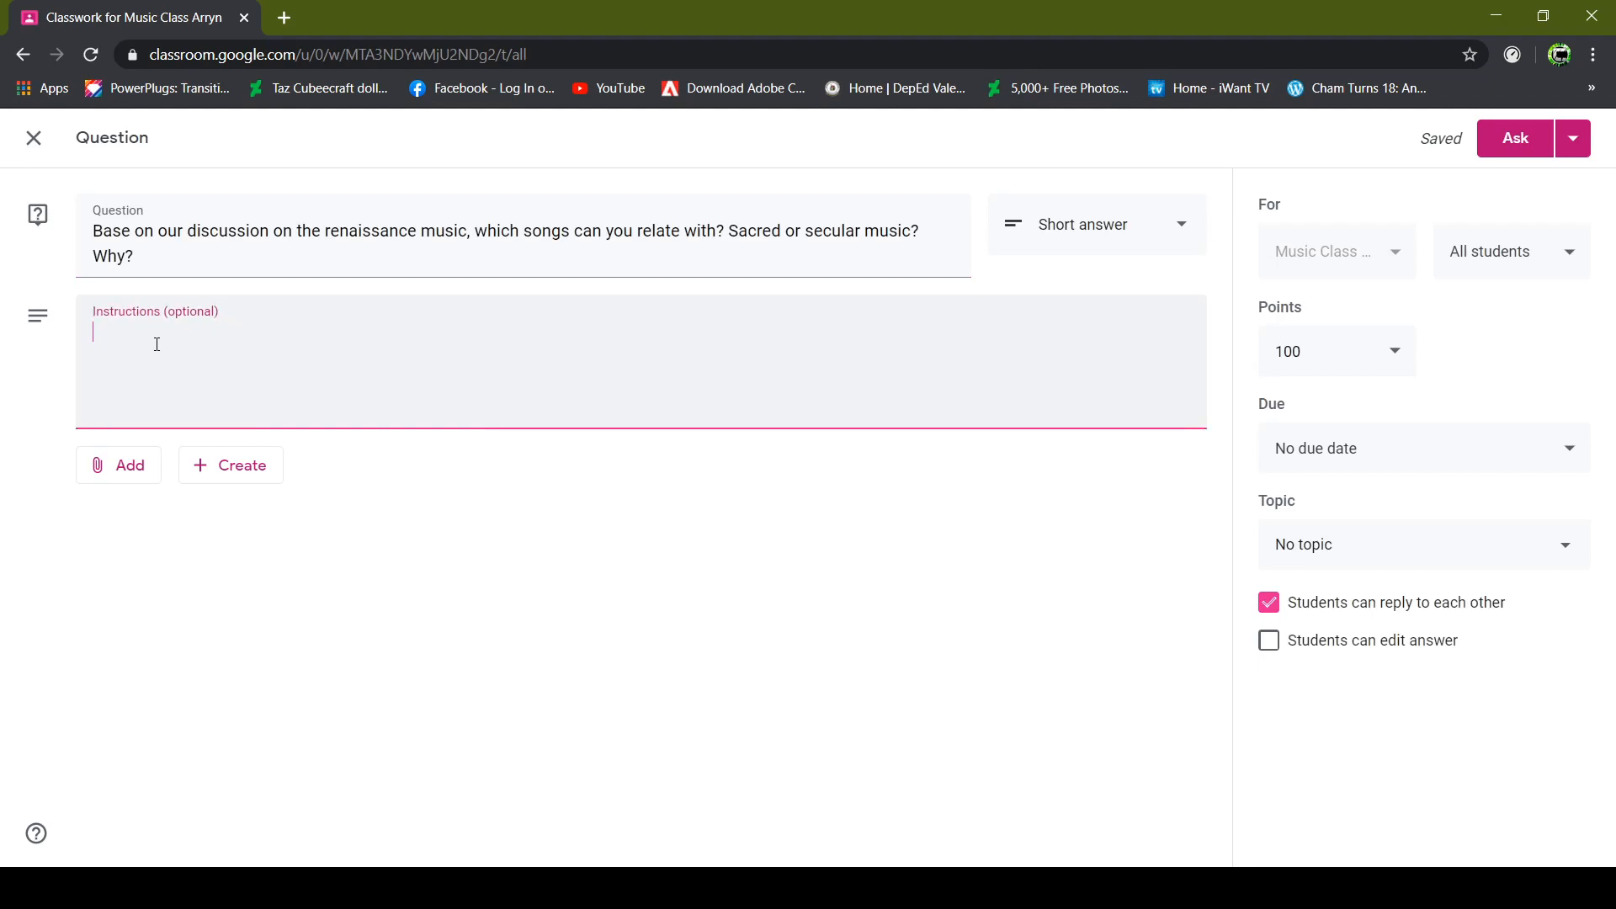
pyautogui.write('Write your answer in three to five sentences.')
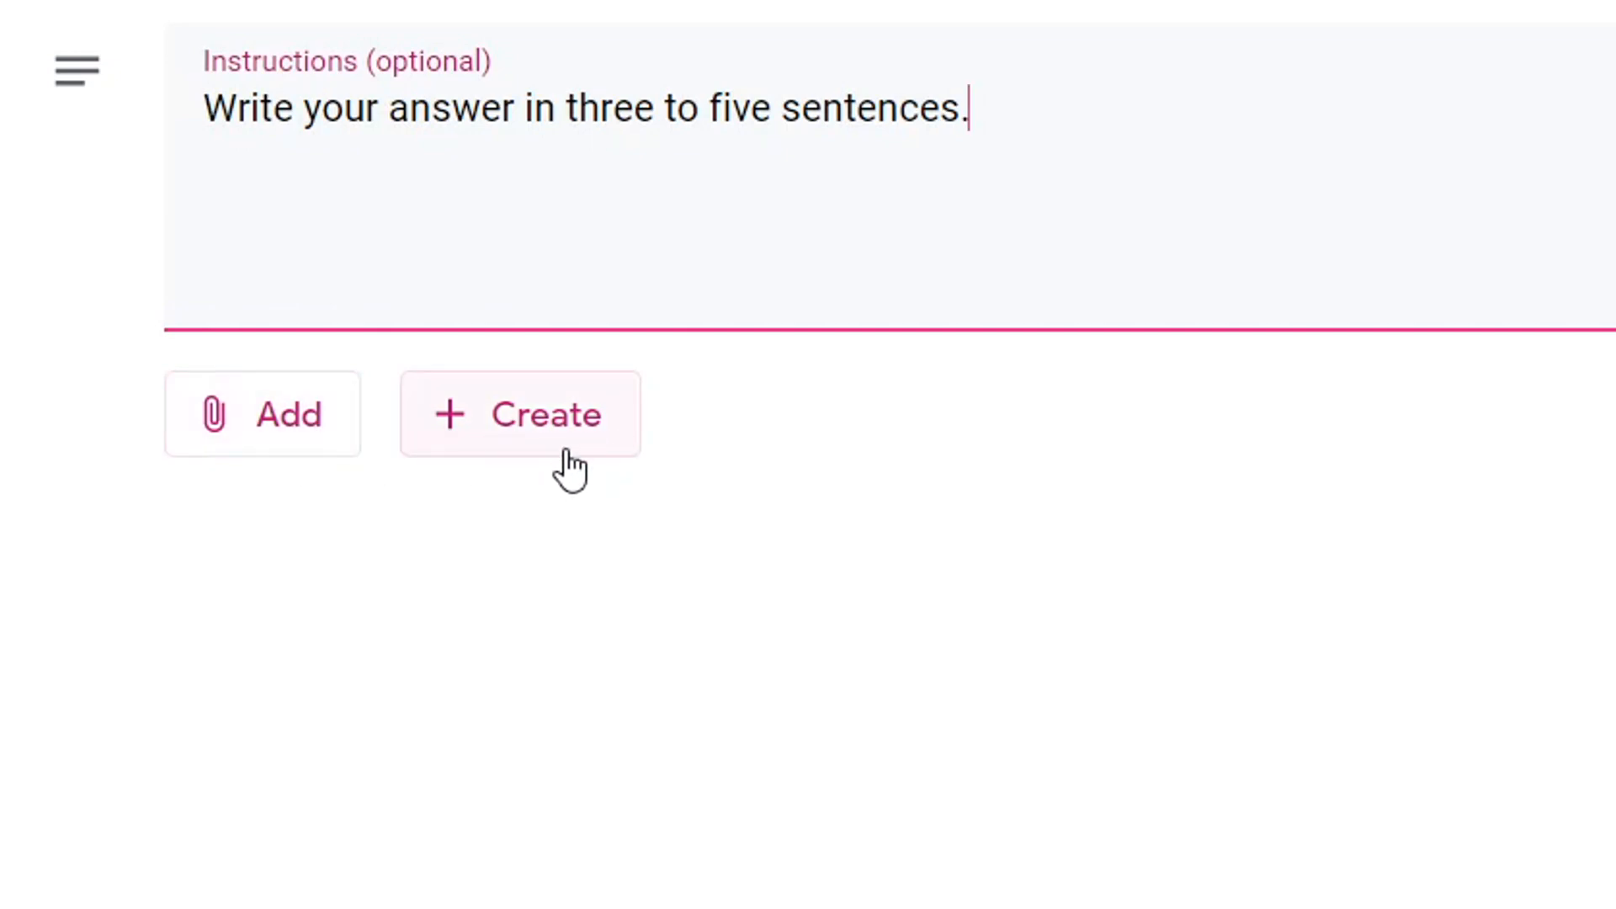
pyautogui.click(318, 443)
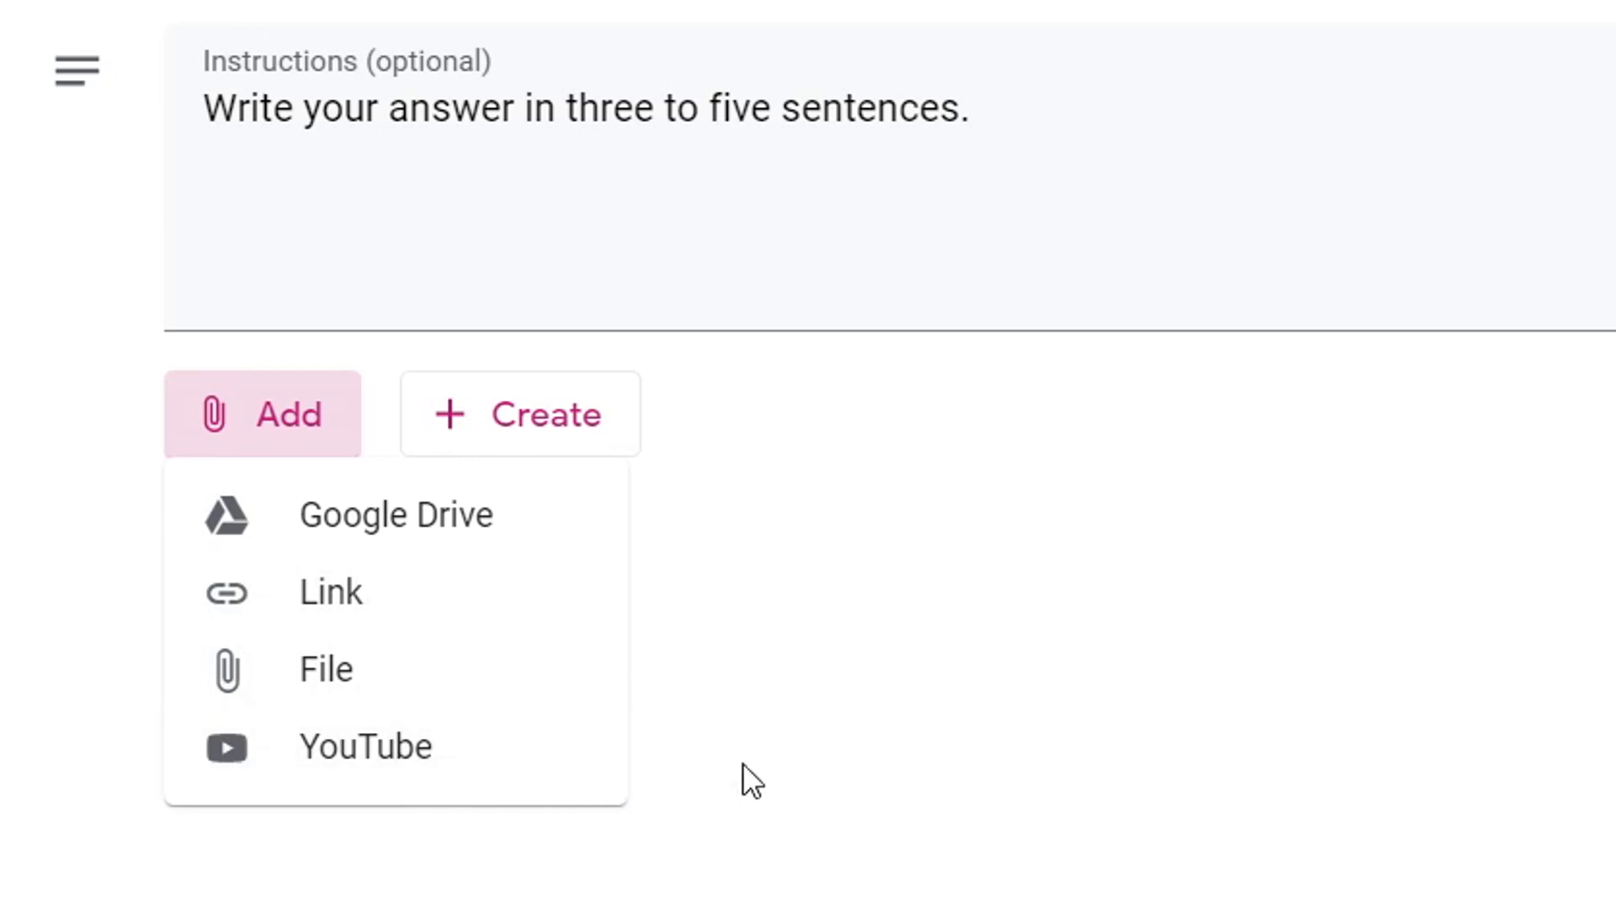
pyautogui.click(938, 759)
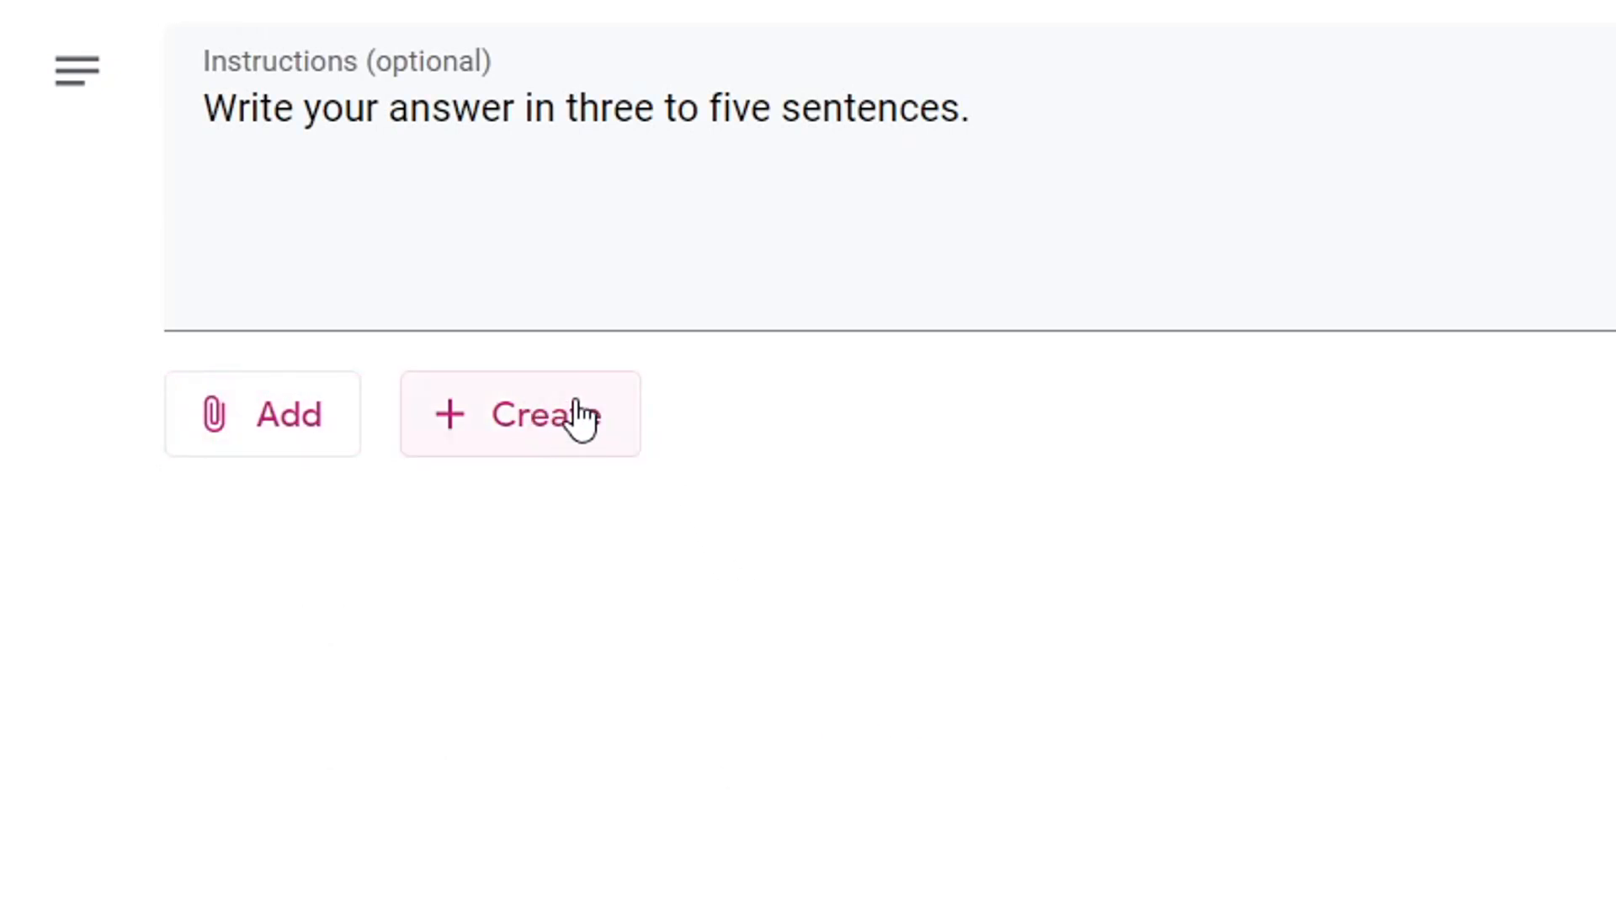
pyautogui.click(608, 433)
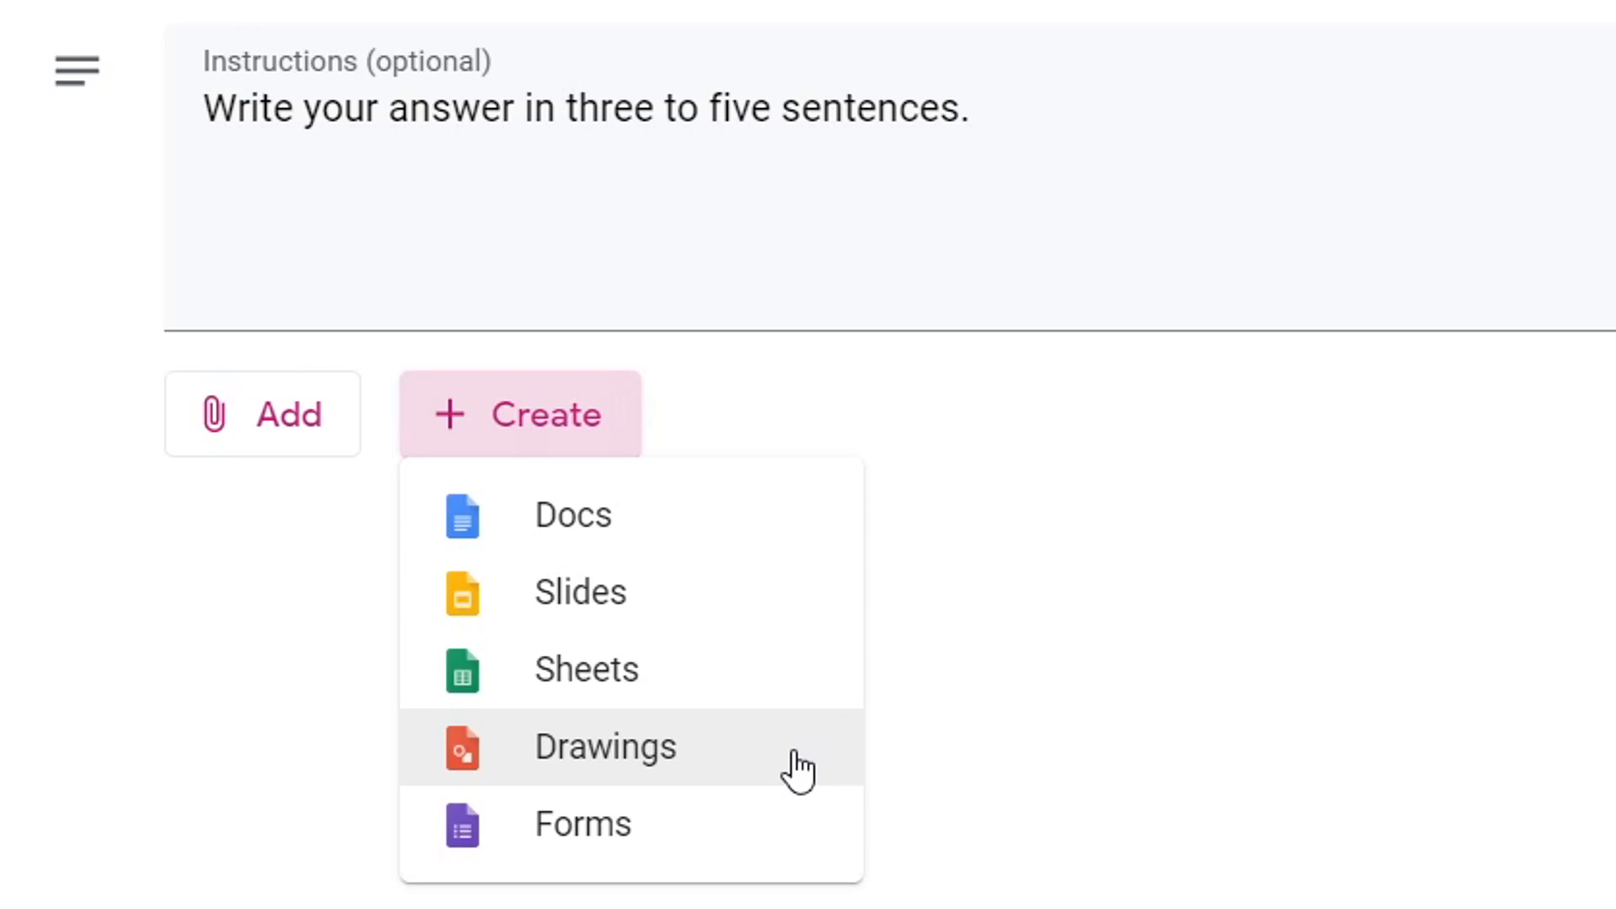
pyautogui.click(1193, 756)
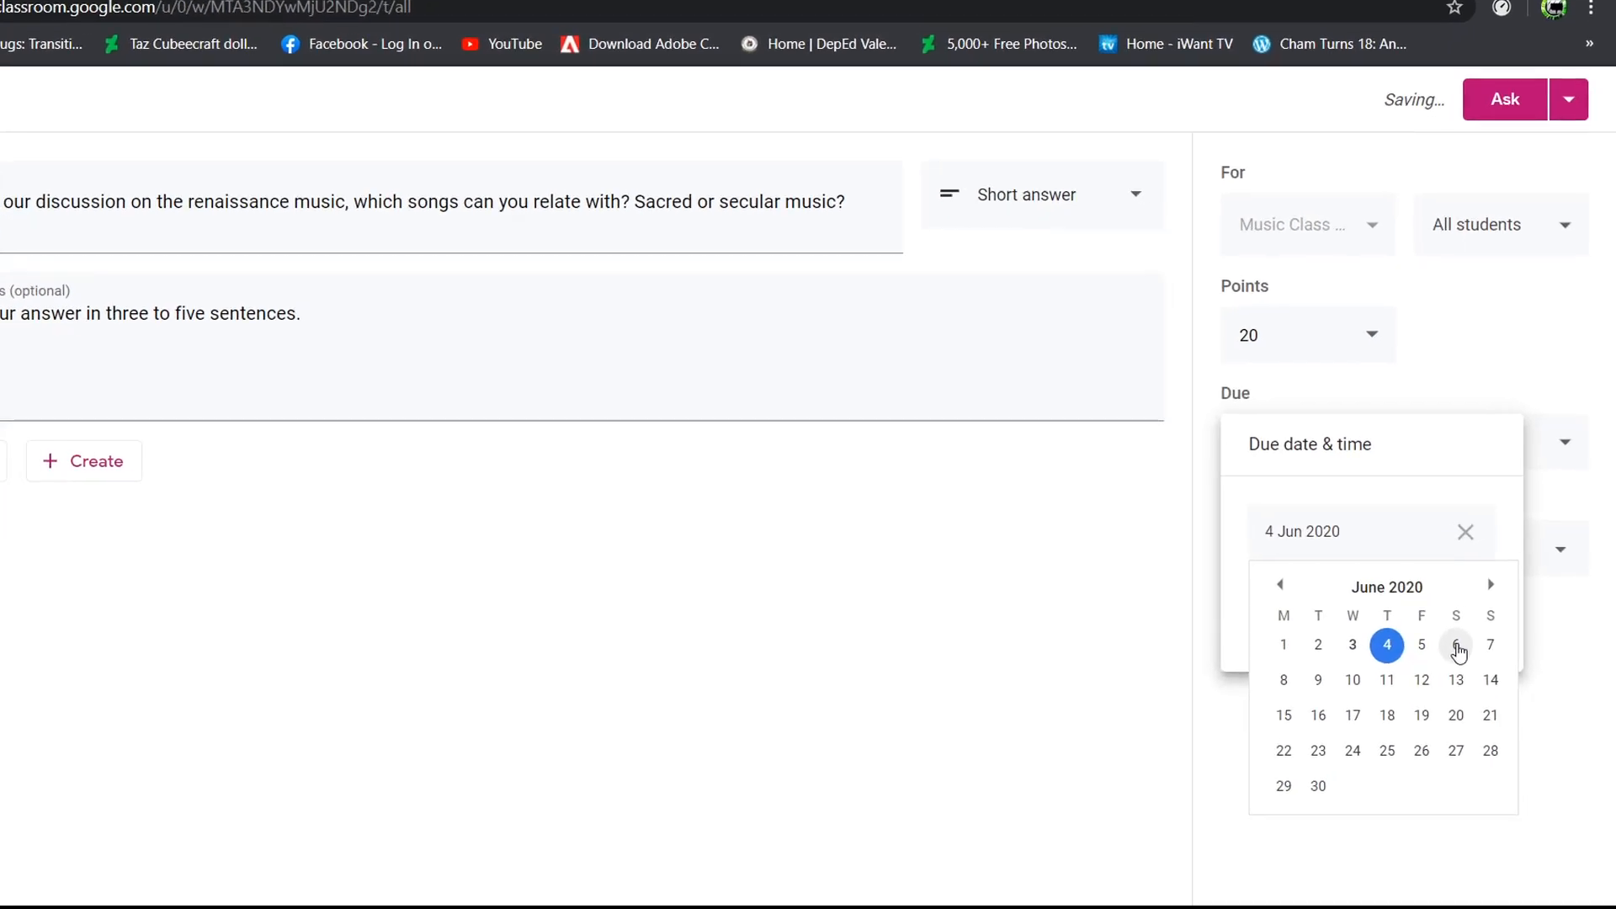
# Step: Set the question's due date to 6 Jun 2020 at 23:59, leaving students able to reply to each other
pyautogui.click(1467, 632)
pyautogui.click(1447, 605)
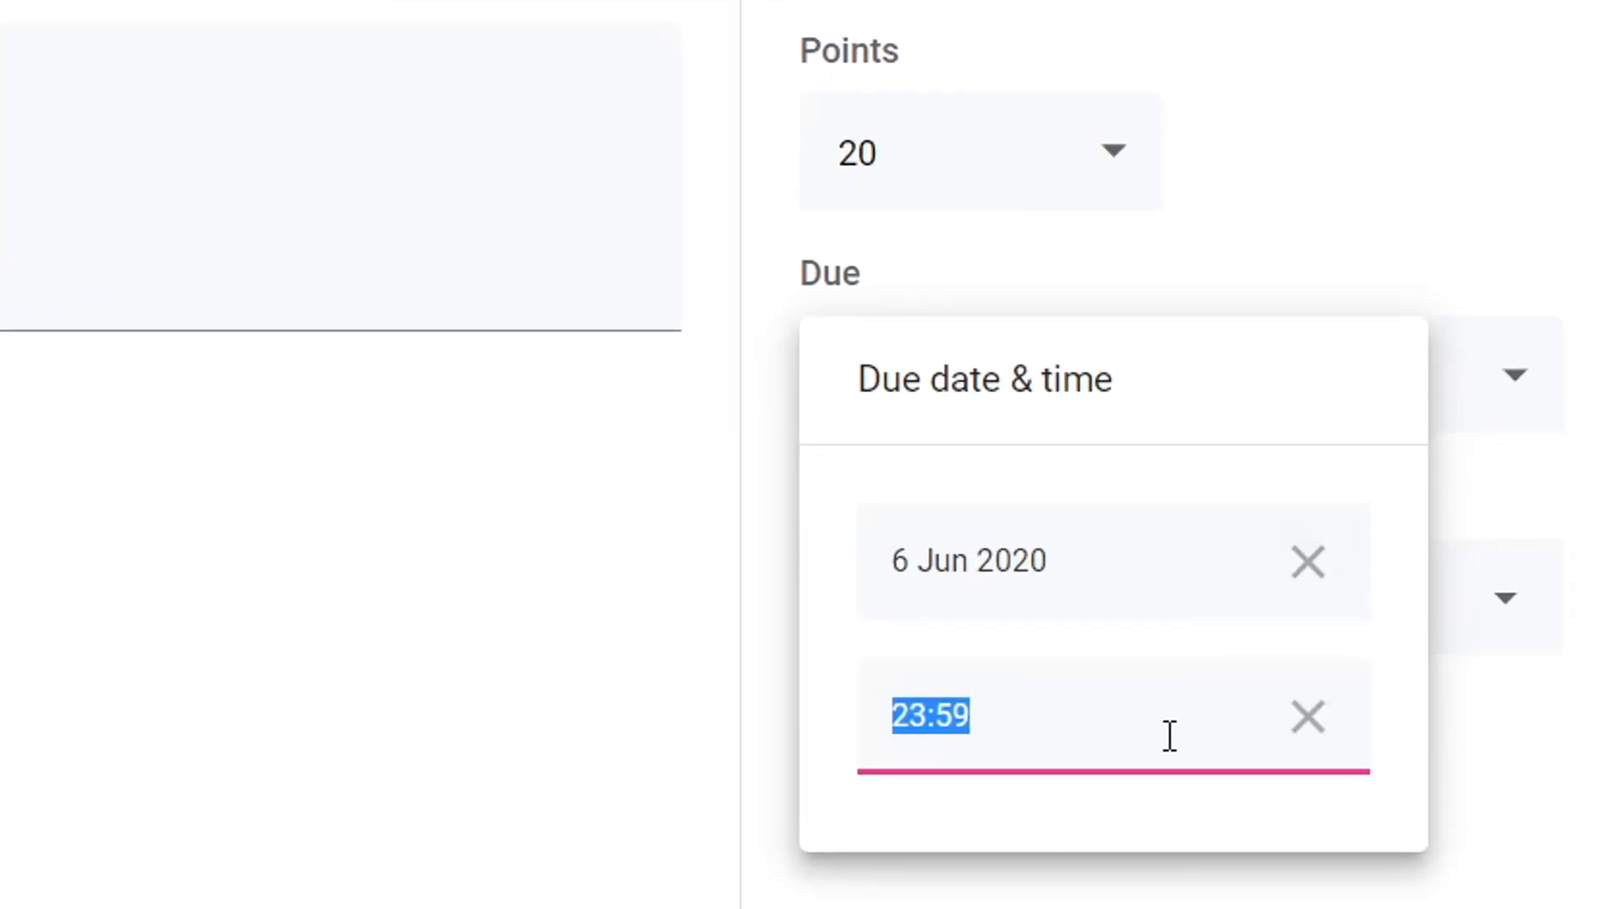
pyautogui.click(1284, 345)
pyautogui.click(750, 292)
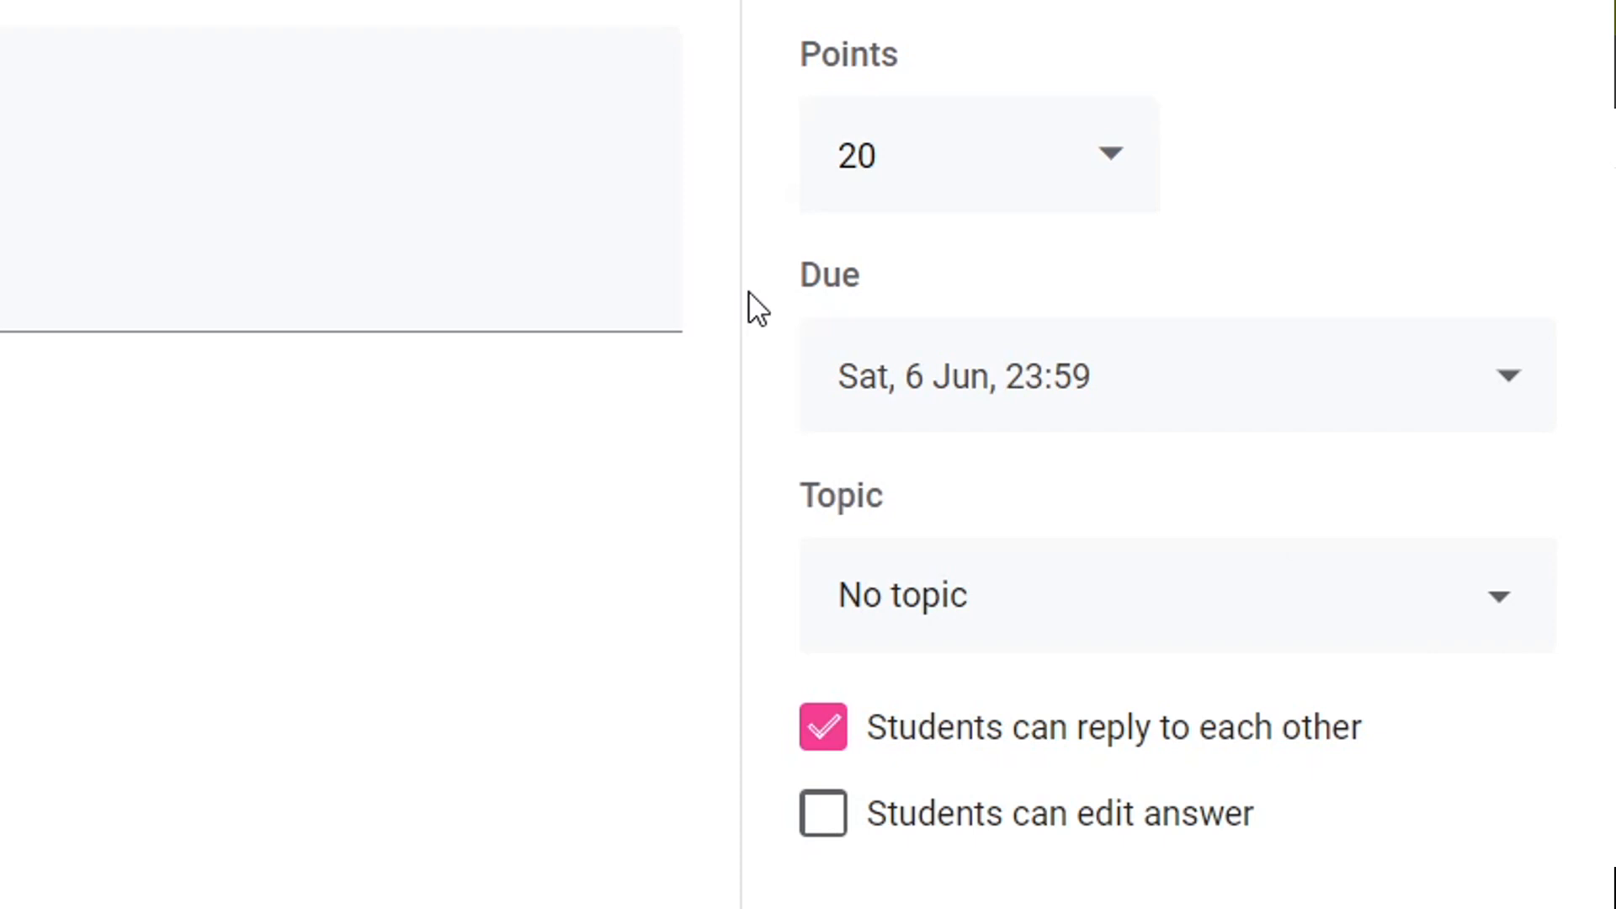
pyautogui.click(819, 745)
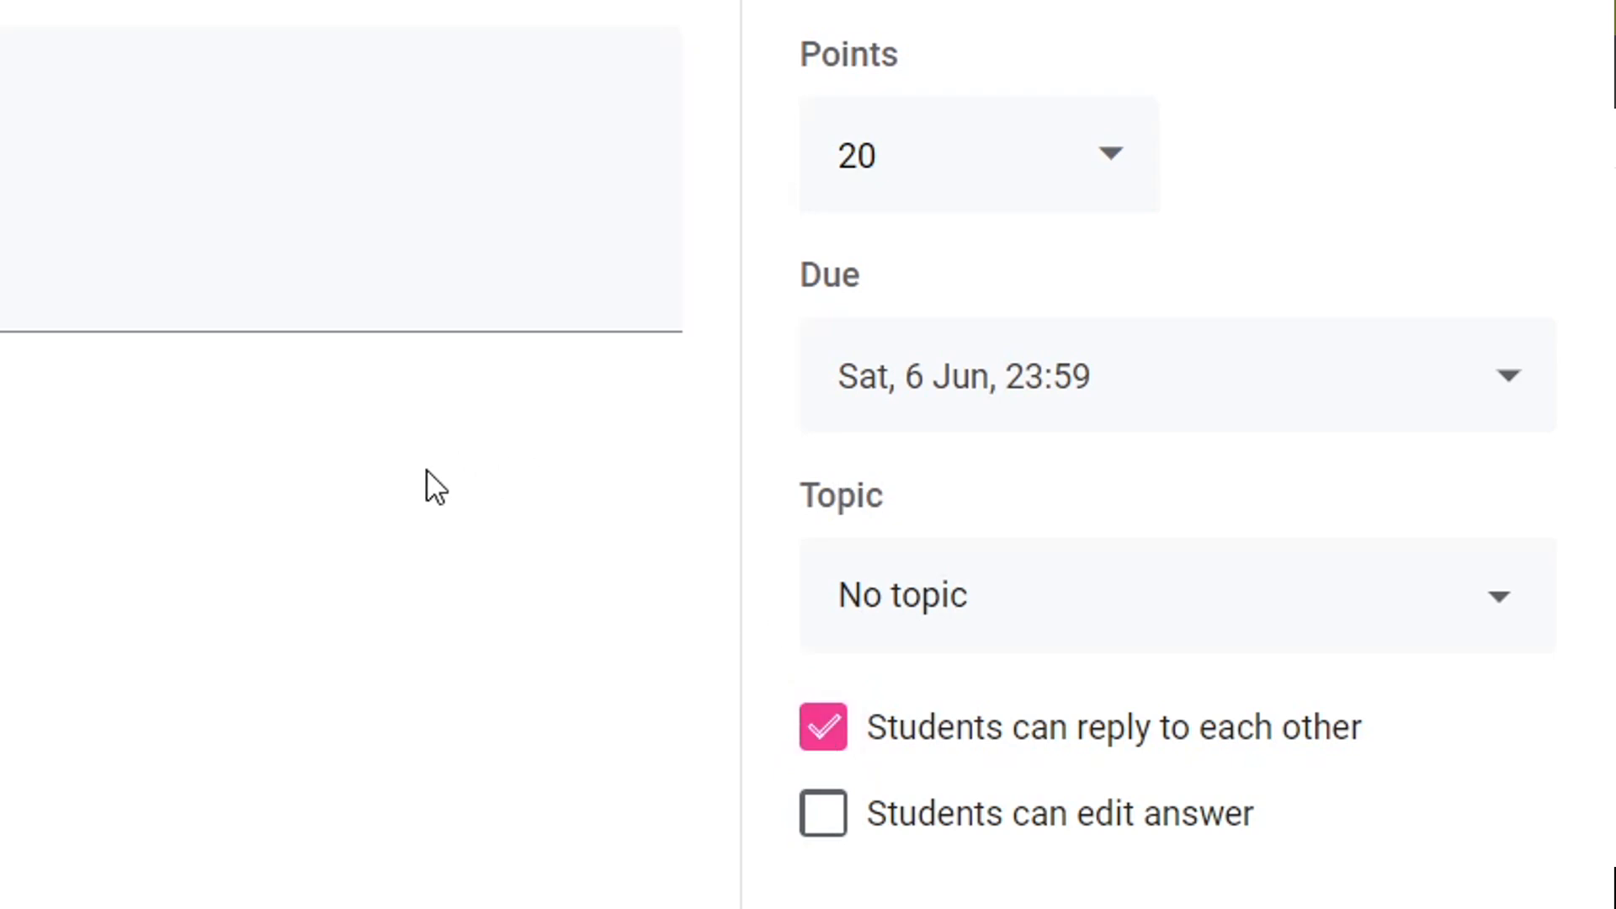
pyautogui.click(820, 746)
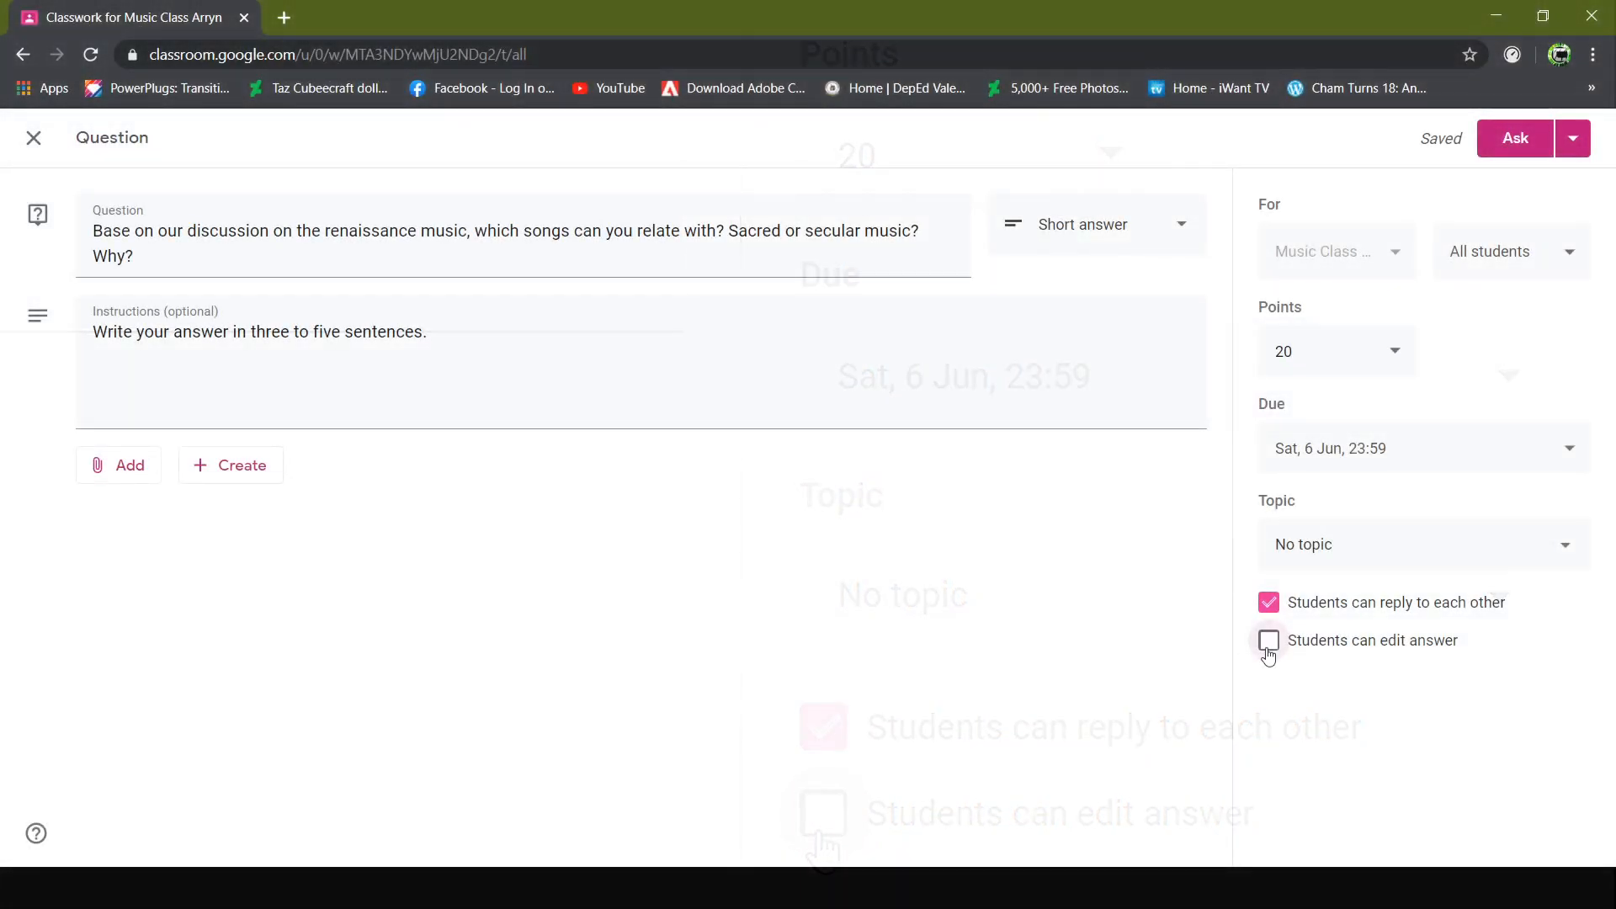
# Step: Ask the question so that it is posted to all students right away
pyautogui.click(1573, 140)
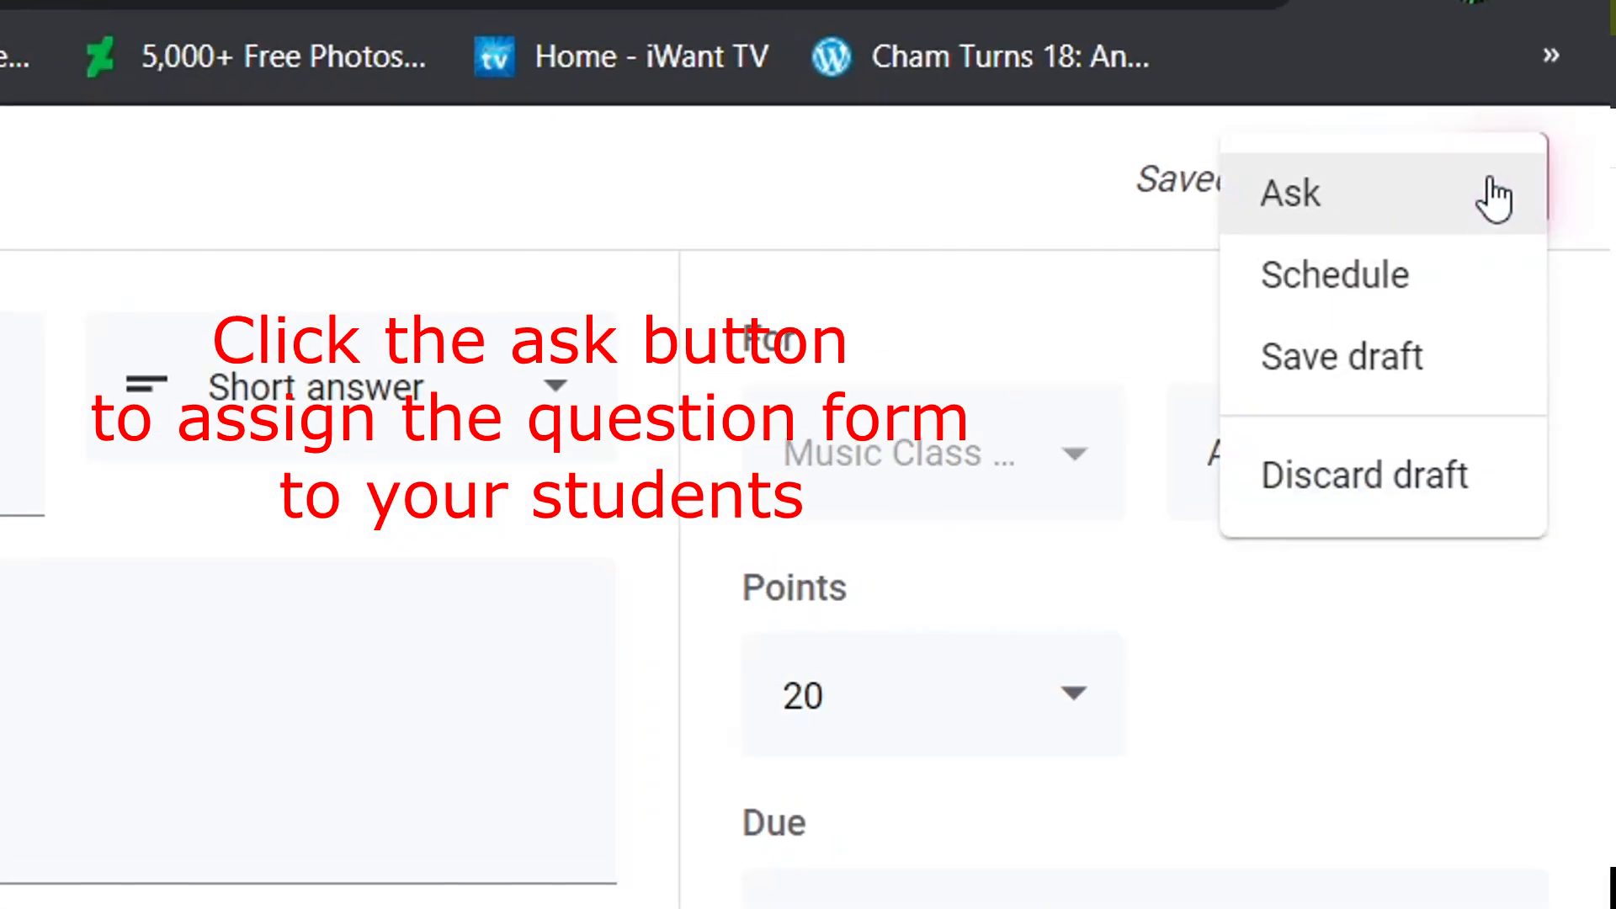
pyautogui.click(1444, 216)
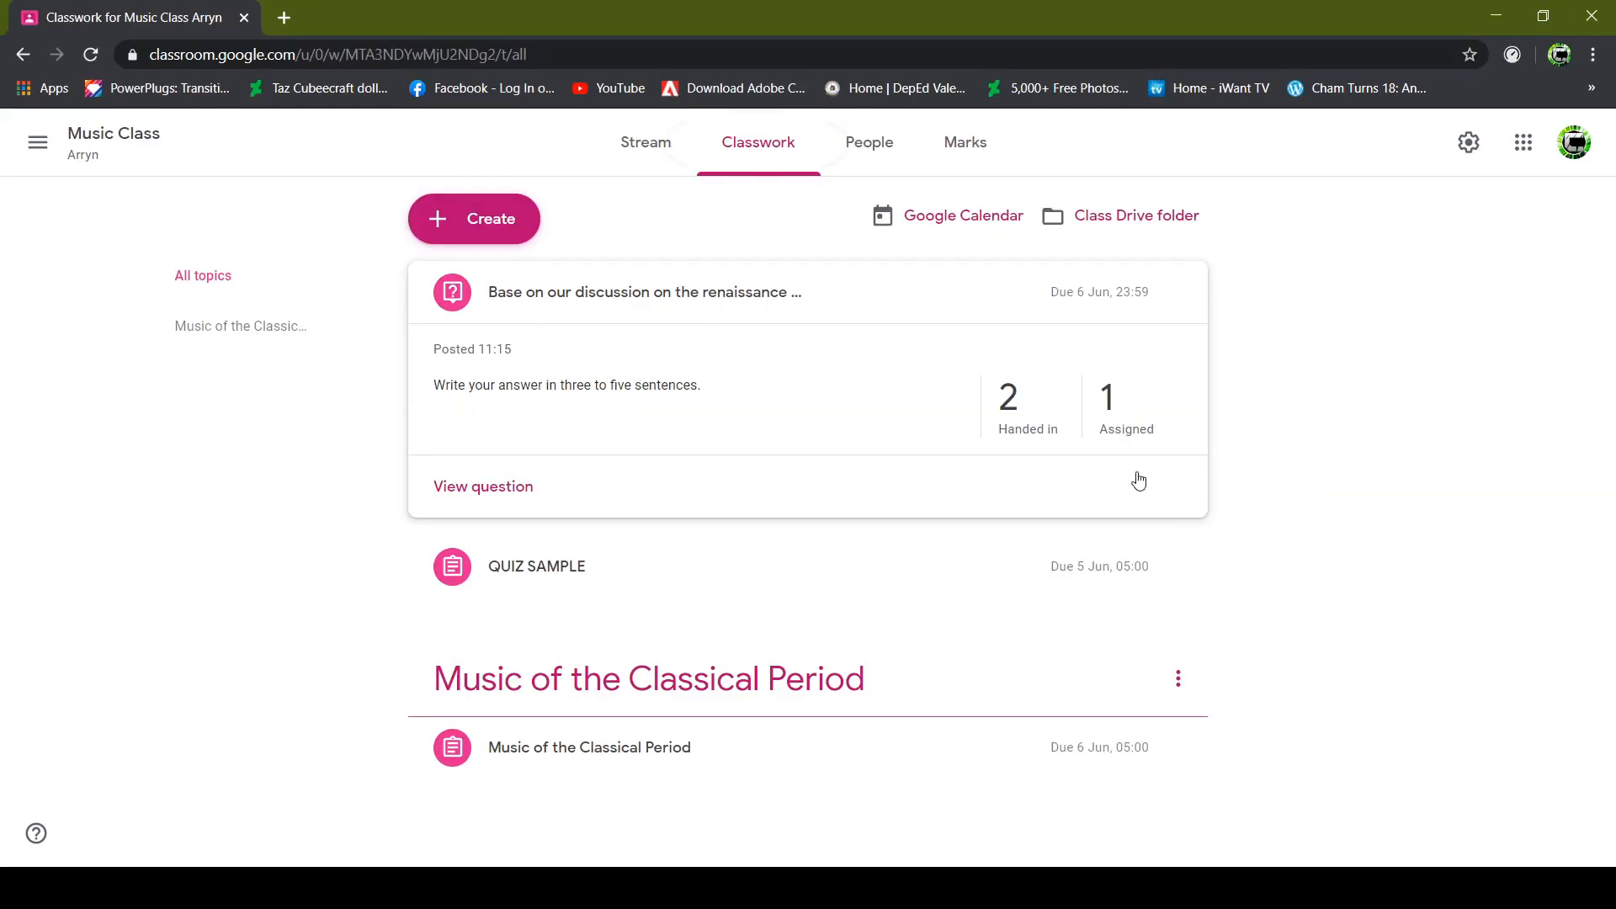
# Step: Open the handed-in answers to the renaissance music question and mark the first student's answer 20 out of 20
pyautogui.click(1043, 397)
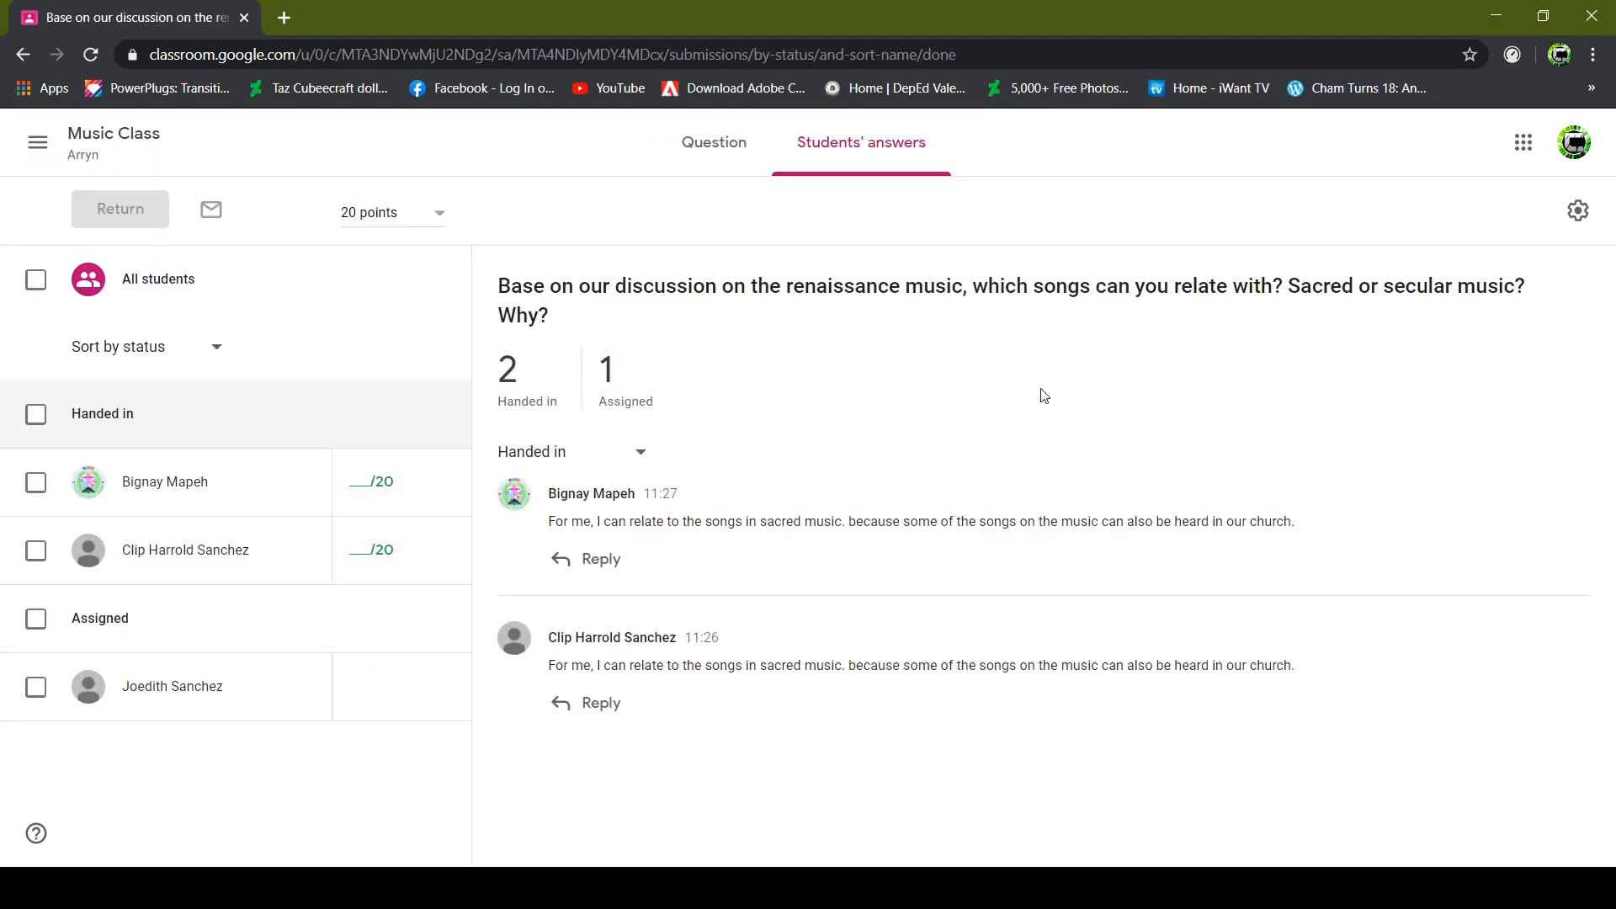
pyautogui.click(202, 501)
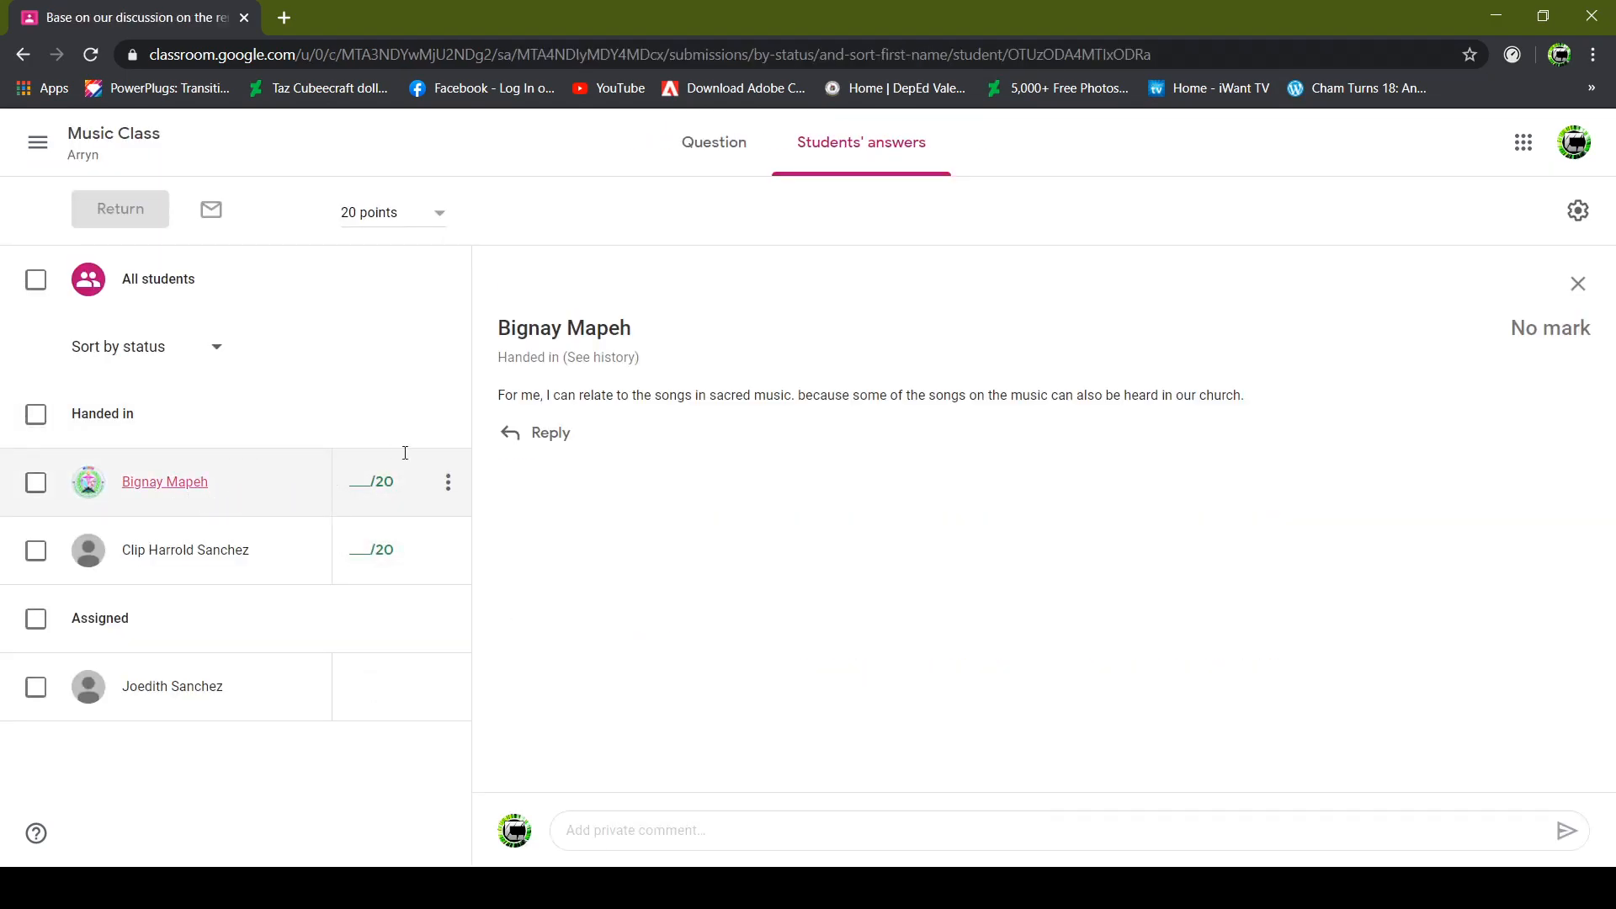
pyautogui.click(368, 485)
pyautogui.write('20')
pyautogui.press('Return')
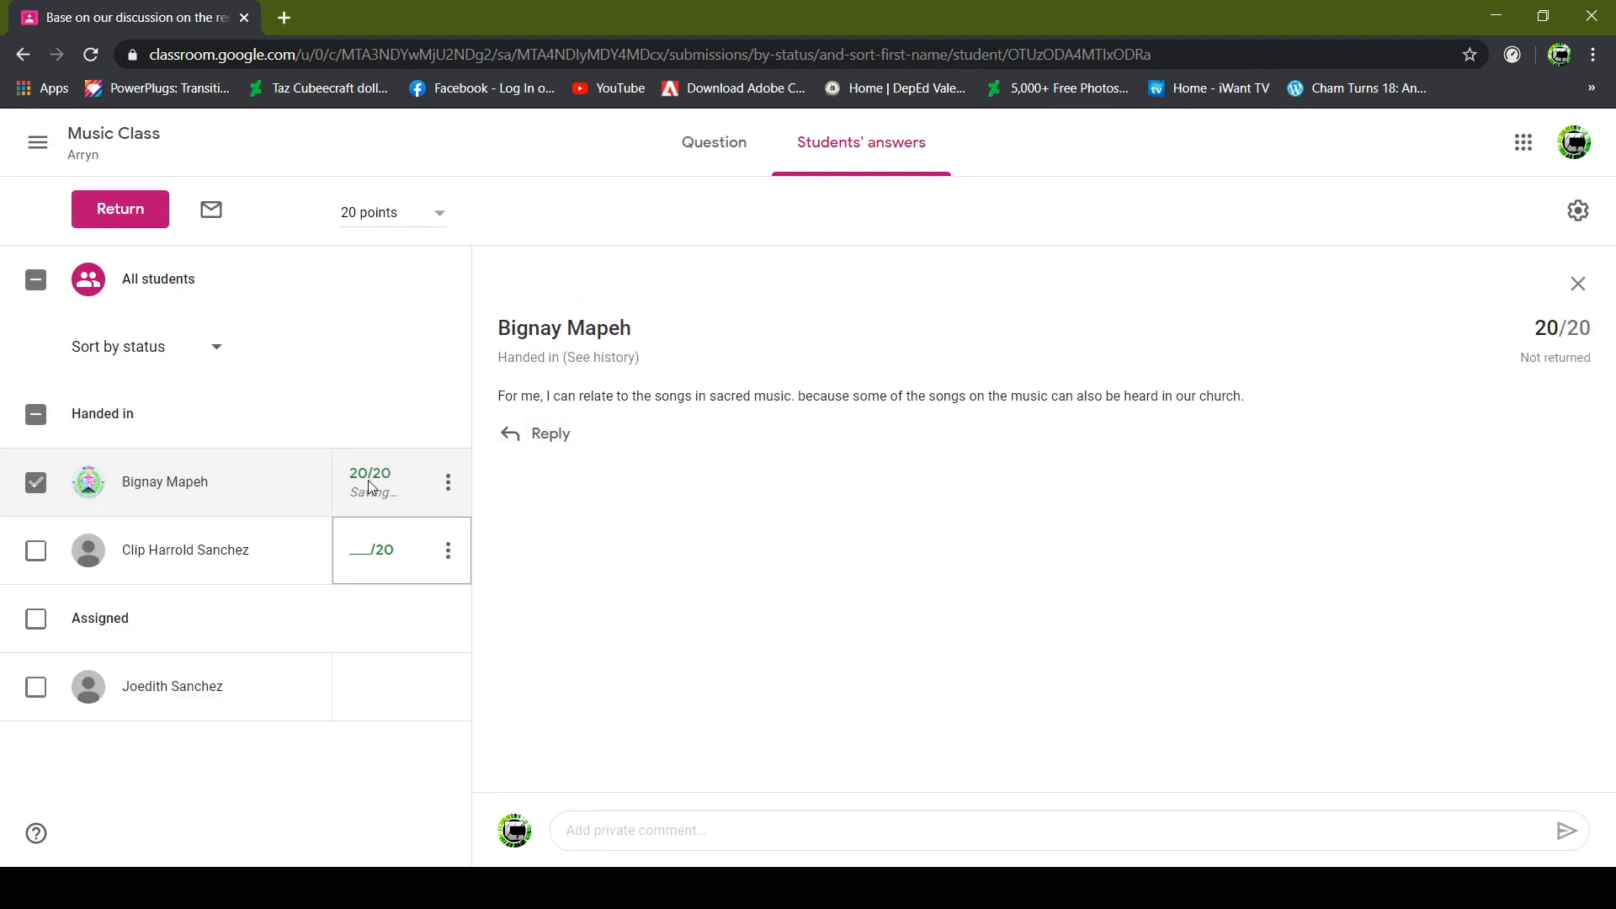
# Step: Return the marked answer to the first student with the private comment "Nice answer. Keep it up."
pyautogui.click(446, 481)
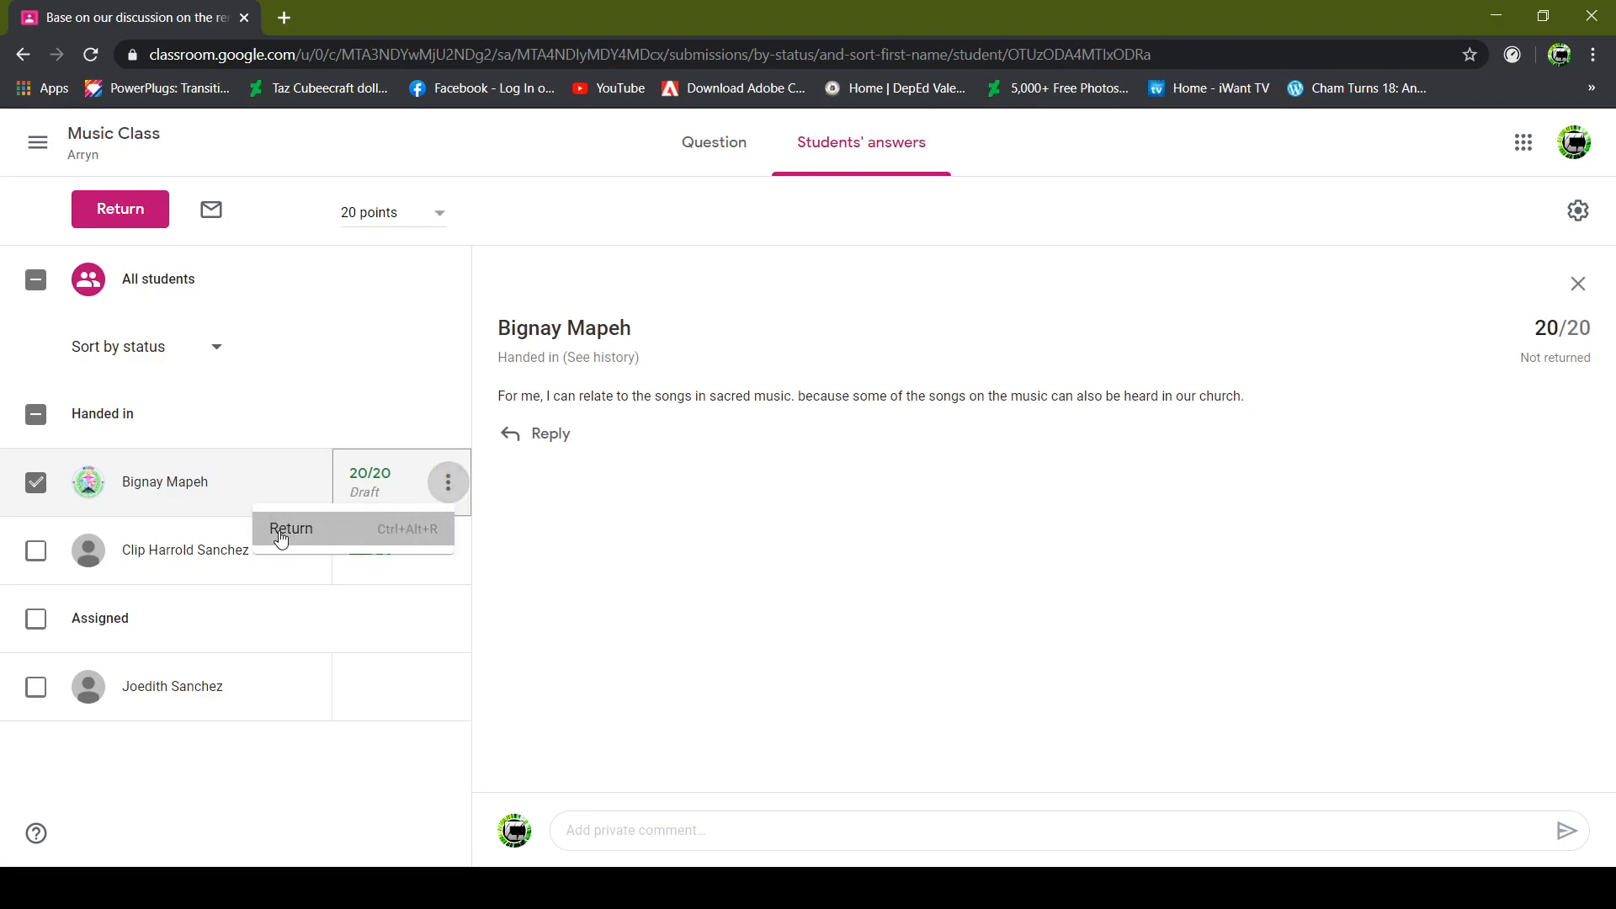
pyautogui.click(281, 532)
pyautogui.click(698, 536)
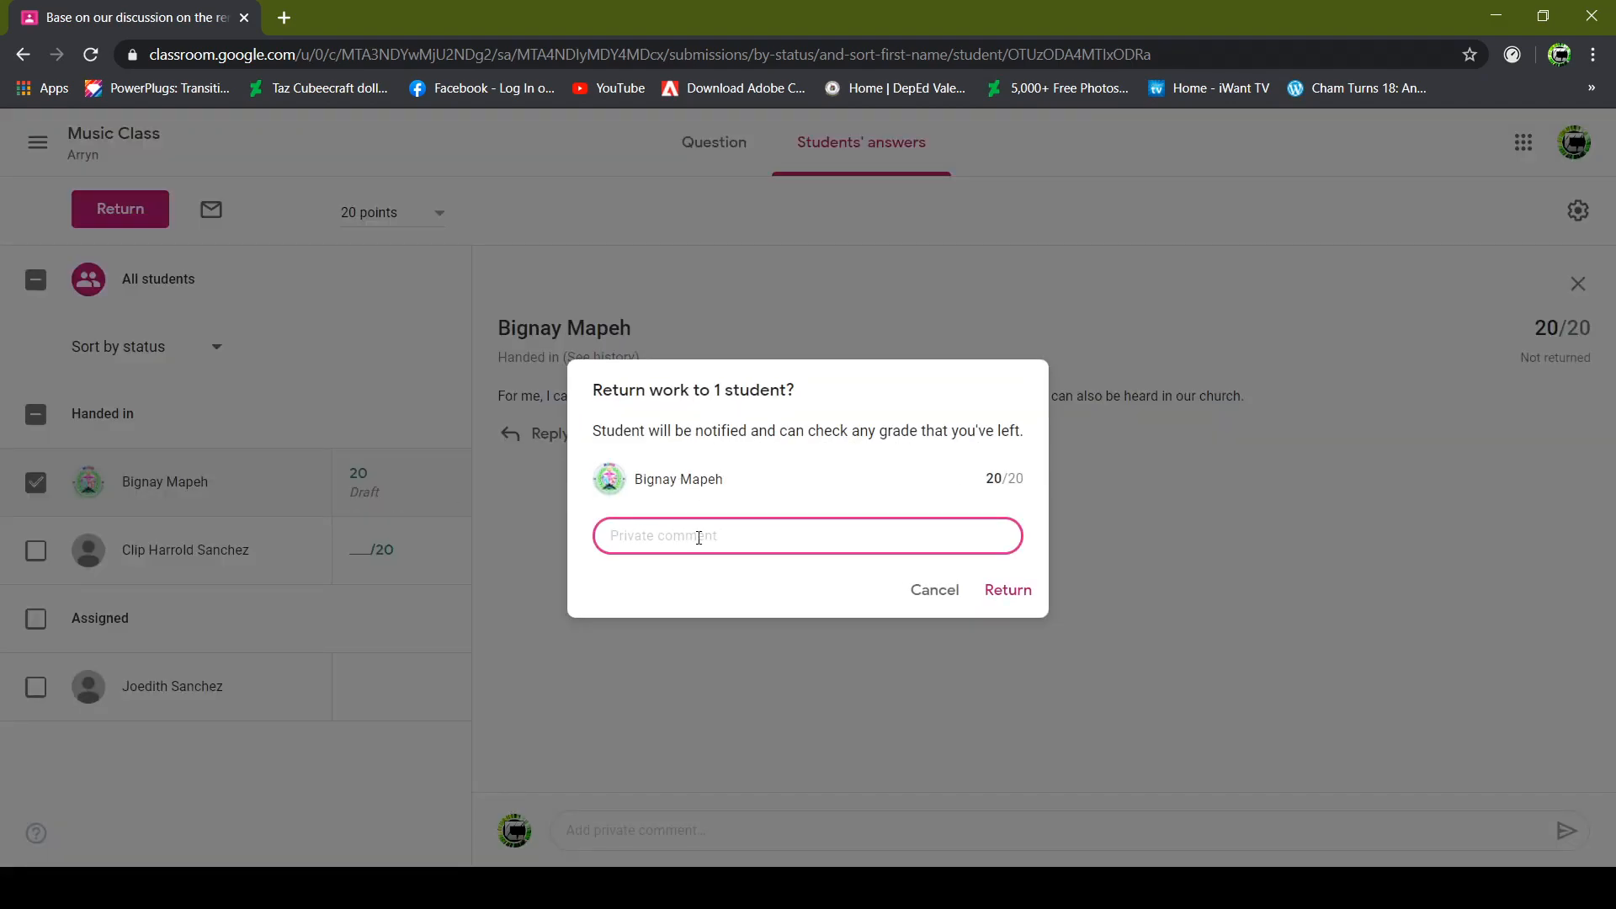
pyautogui.write('Nice answer. Keep it up.')
pyautogui.click(1009, 590)
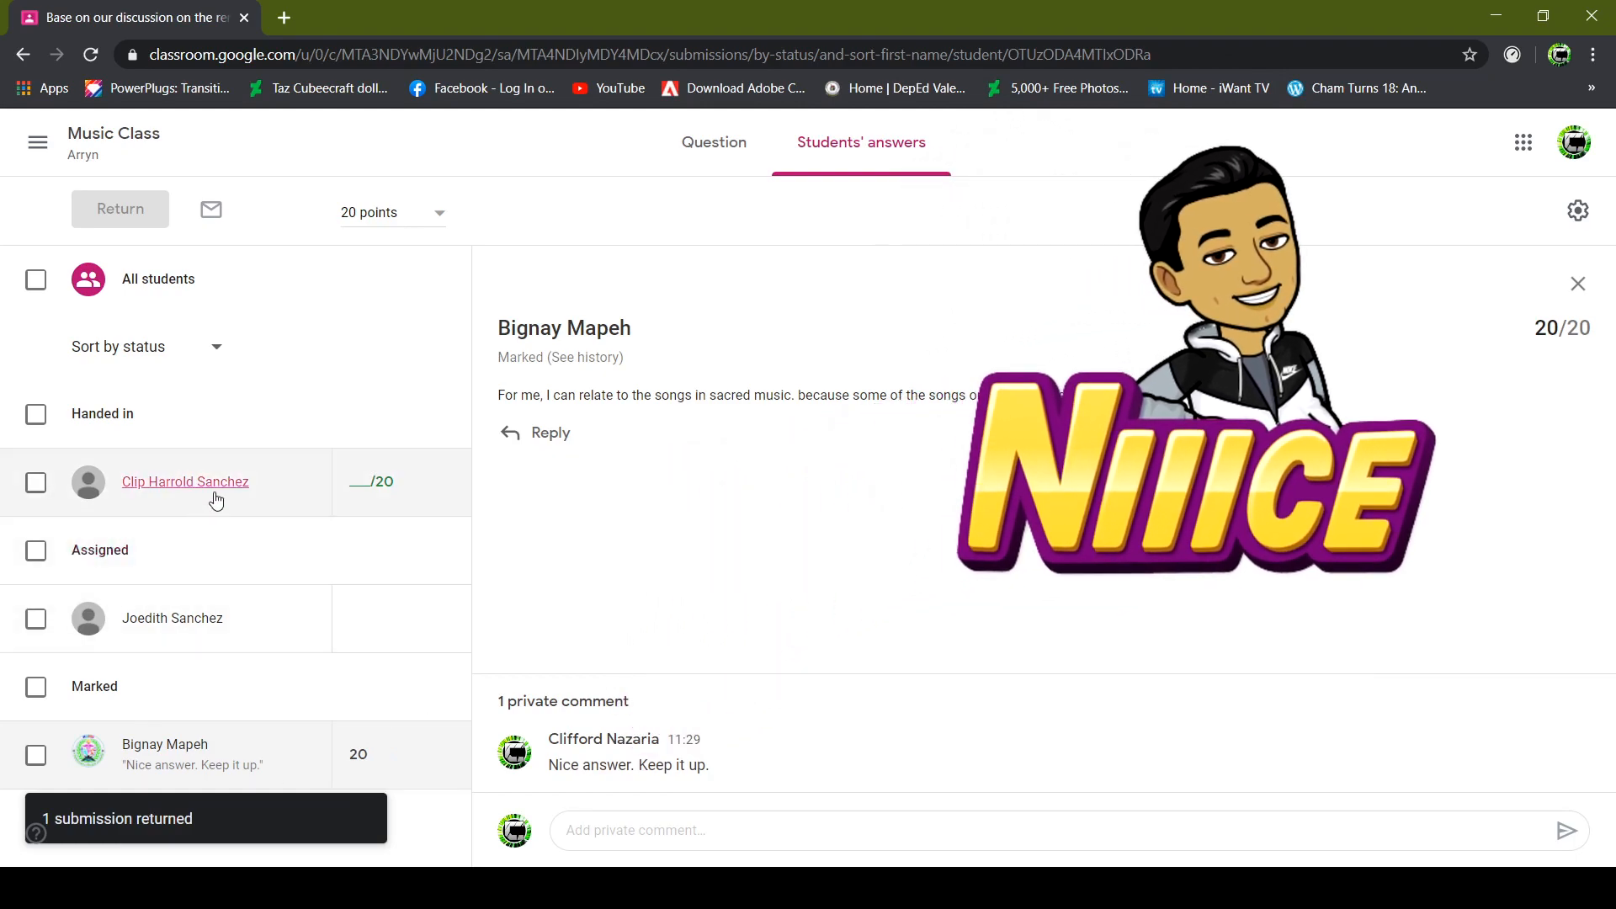
# Step: Mark the remaining handed-in answer 20 out of 20 and return it with a private comment starting "Nice answer"
pyautogui.click(206, 492)
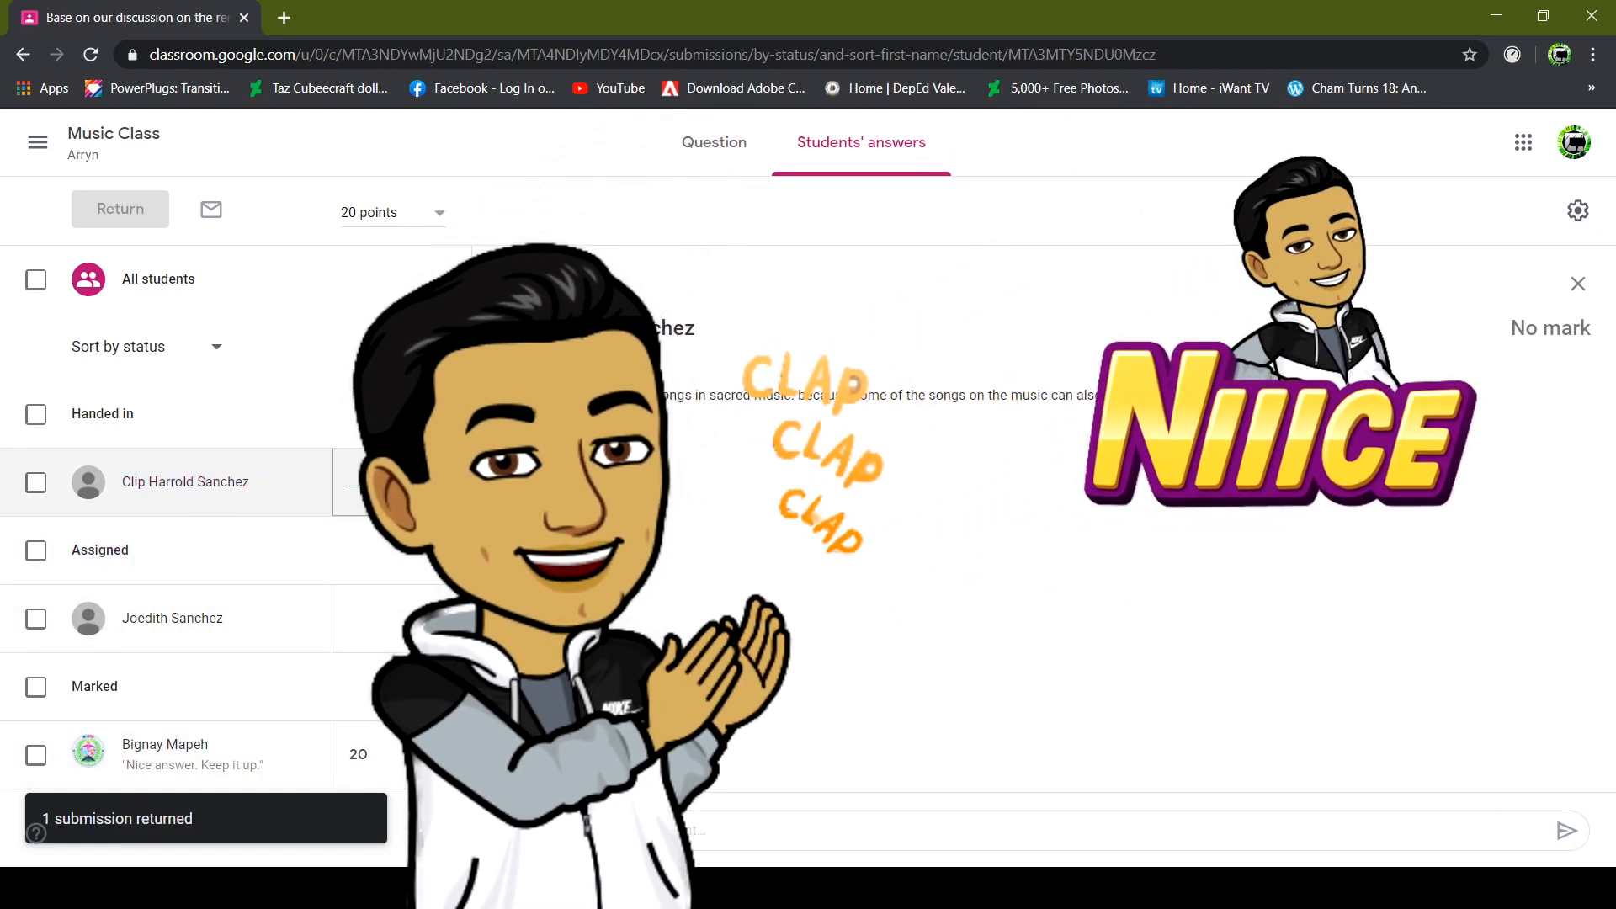
pyautogui.click(36, 482)
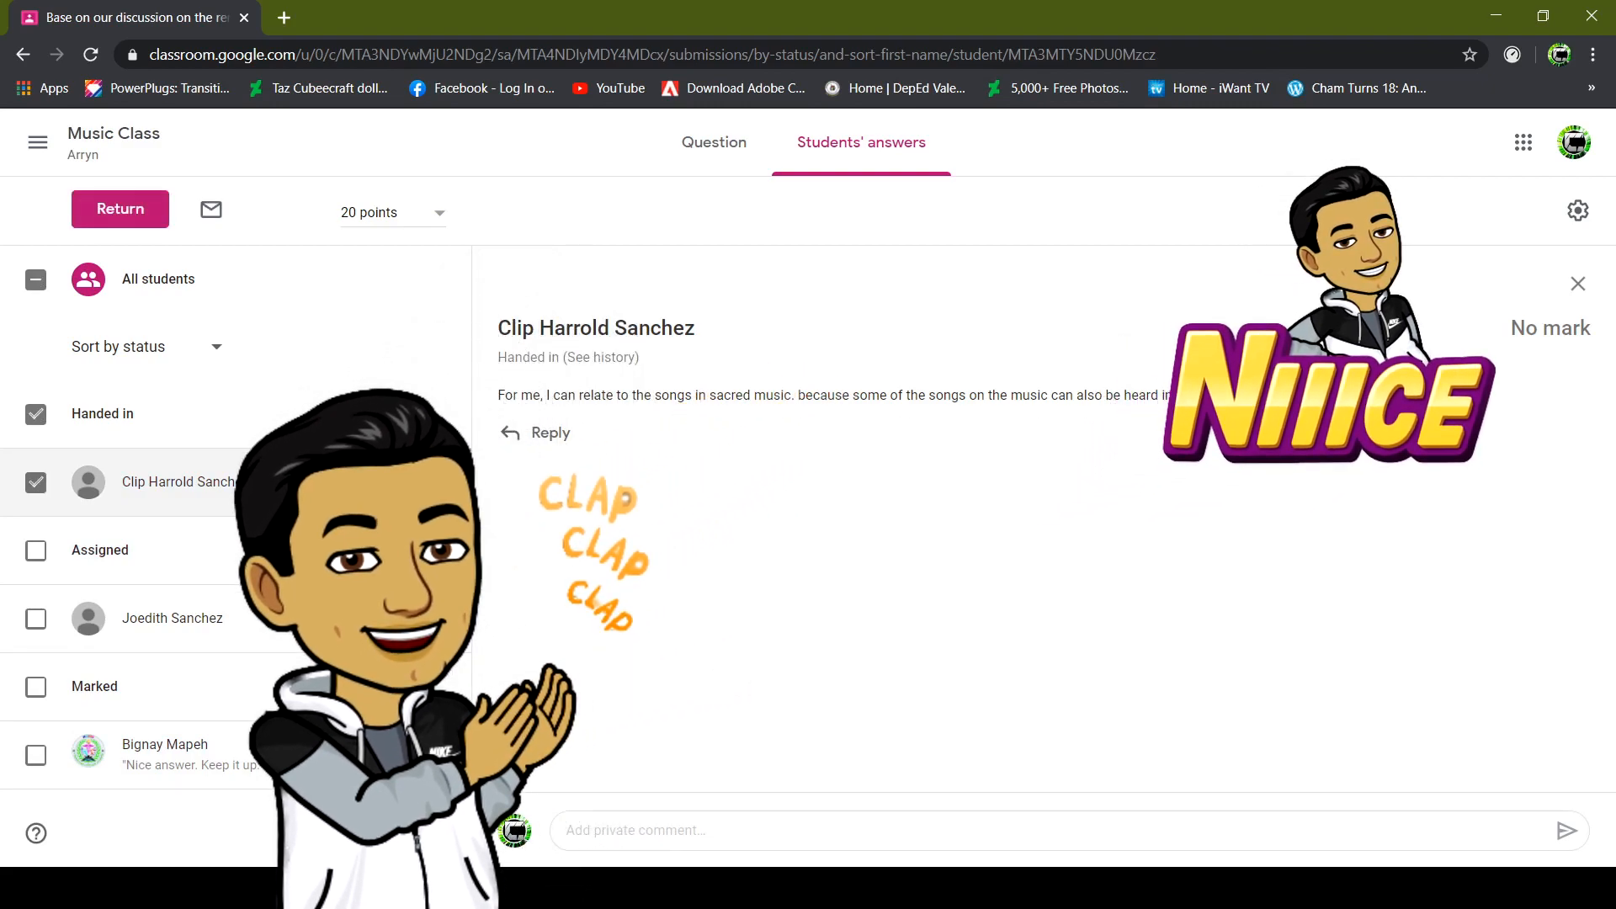
pyautogui.click(447, 484)
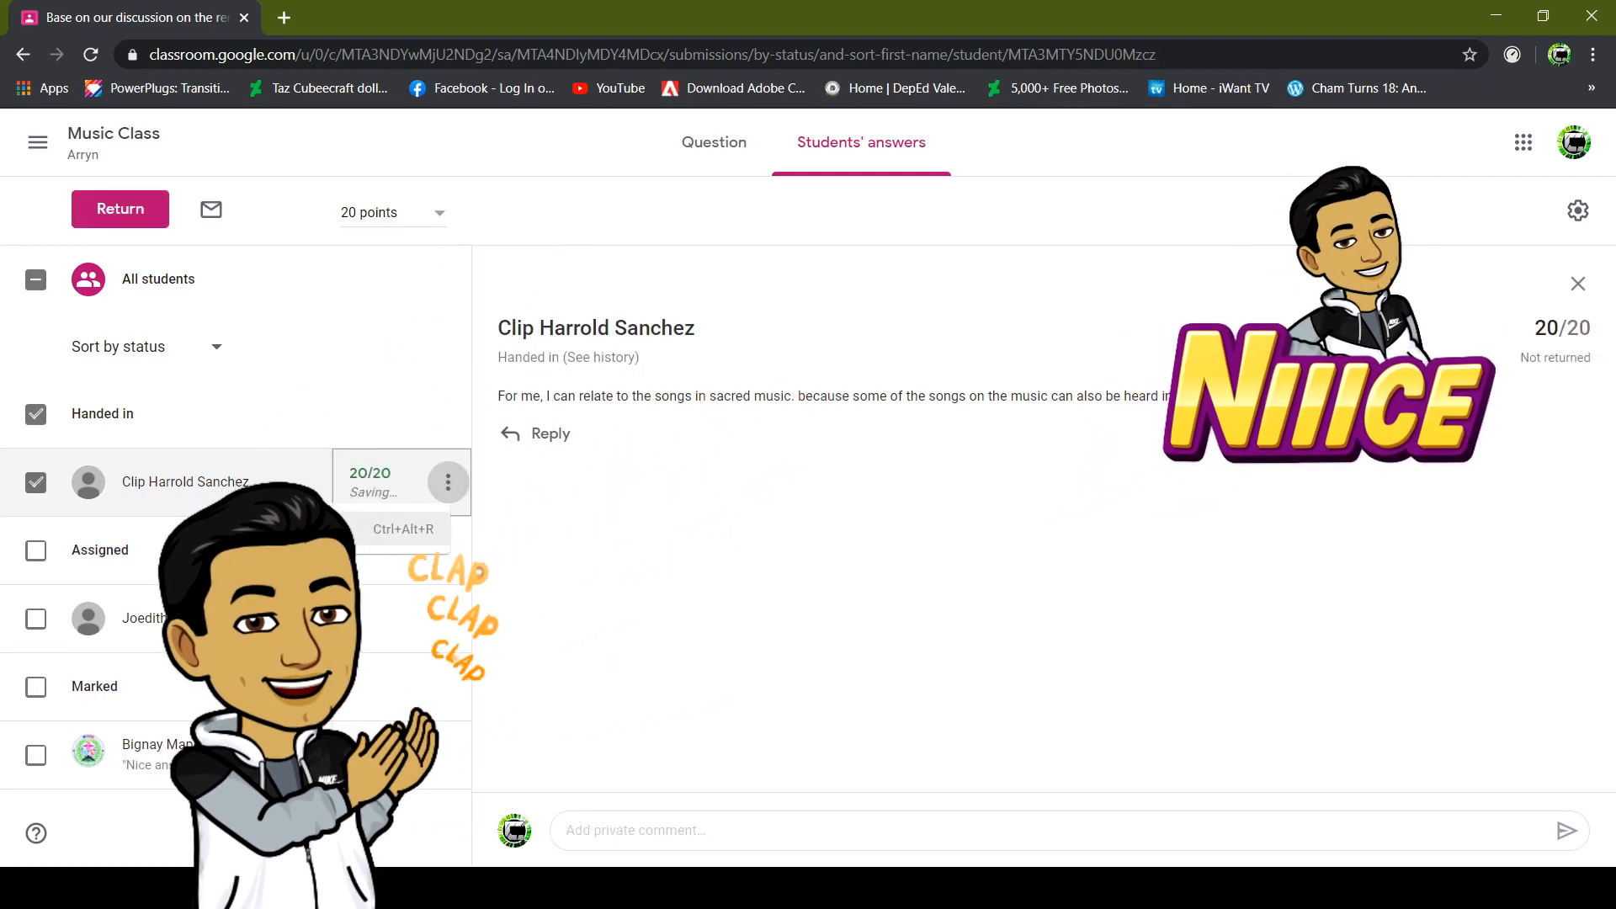
pyautogui.click(388, 528)
pyautogui.click(674, 533)
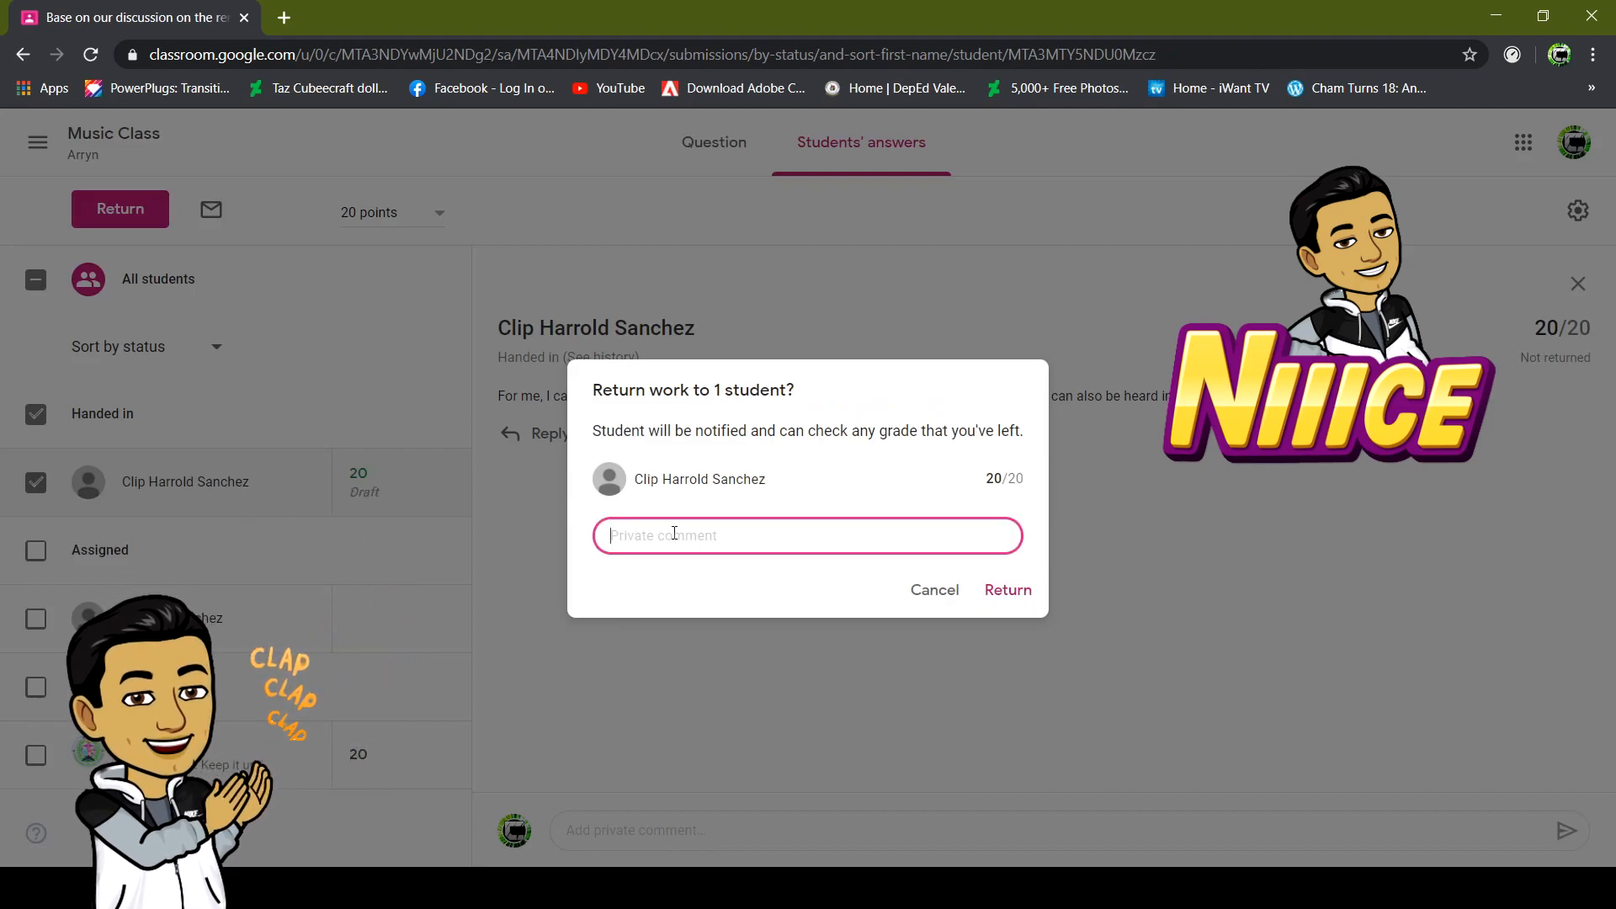
pyautogui.write('Nic')
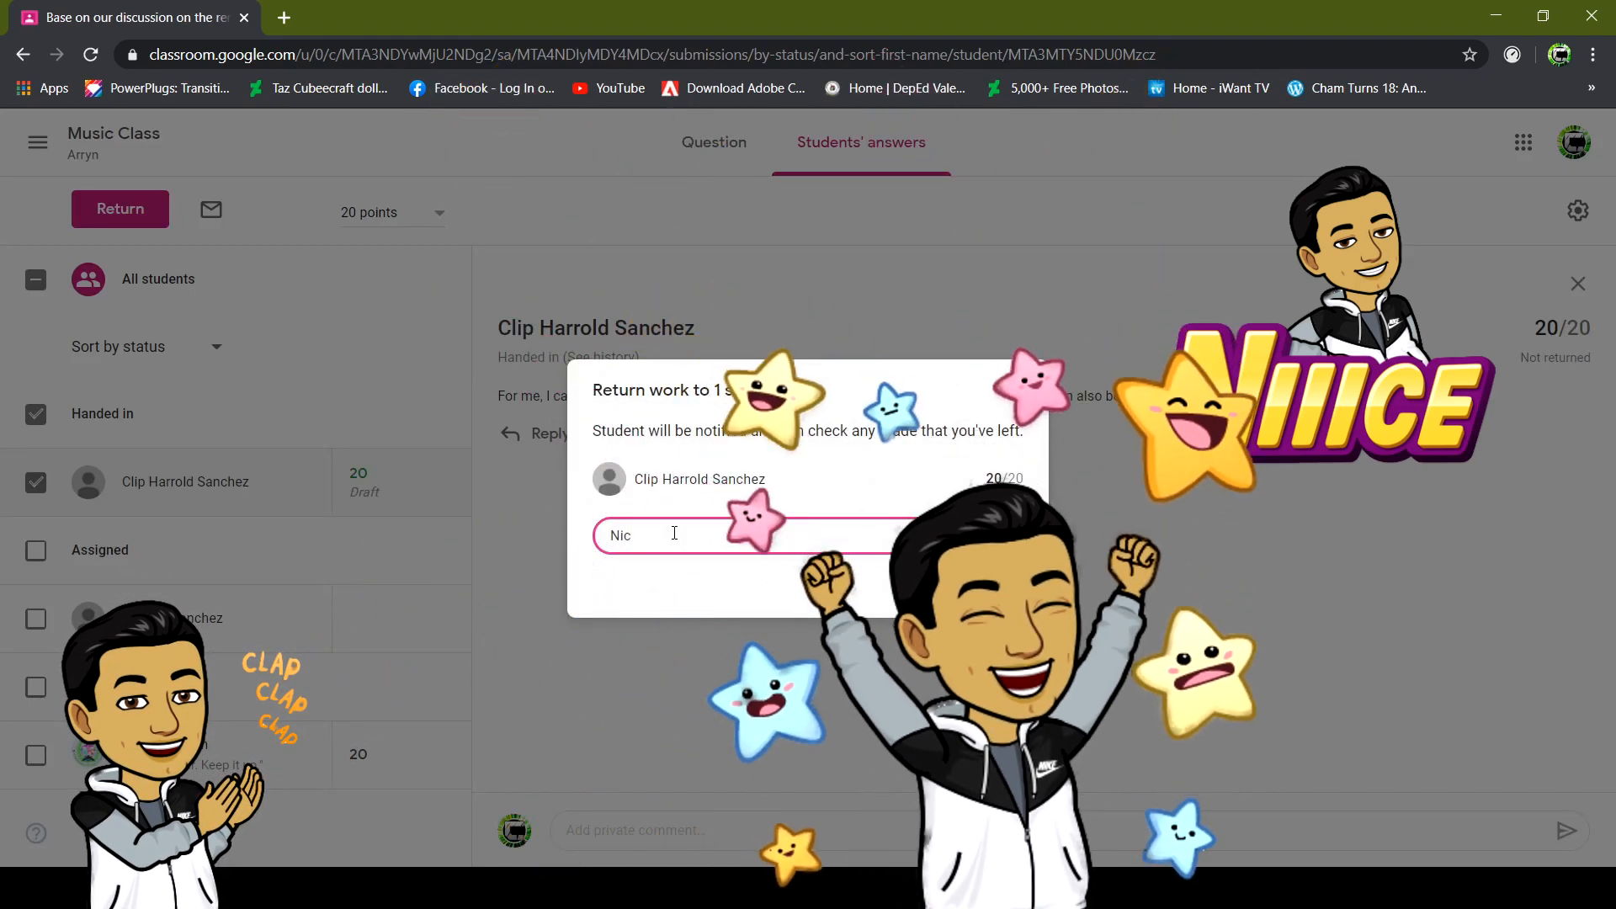
pyautogui.write('e a')
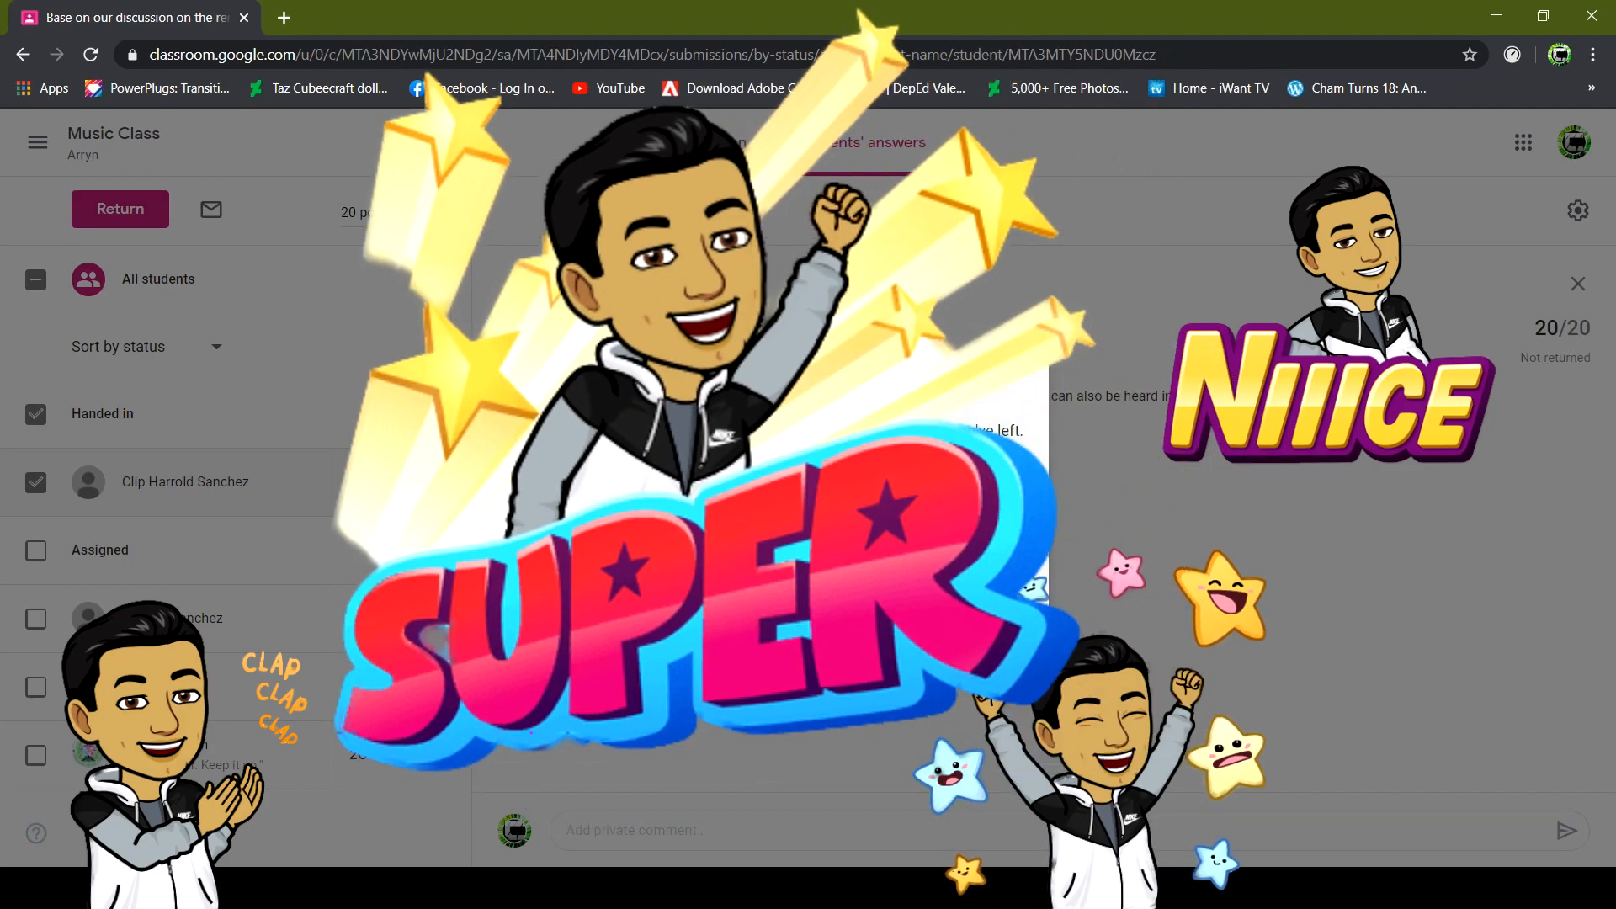
pyautogui.write('nswer')
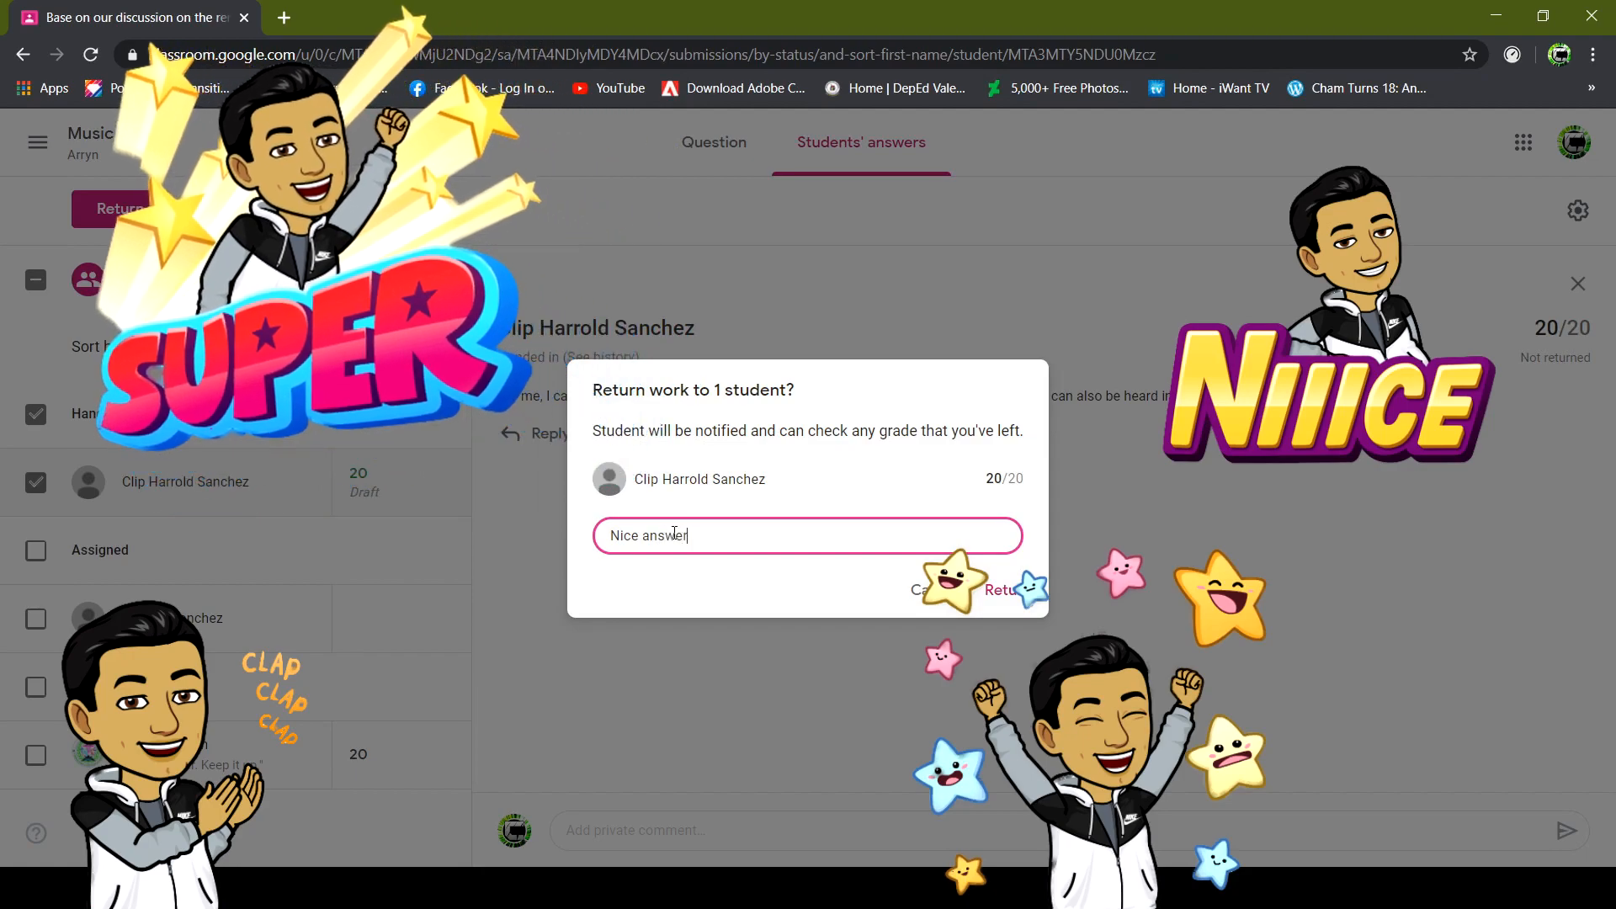